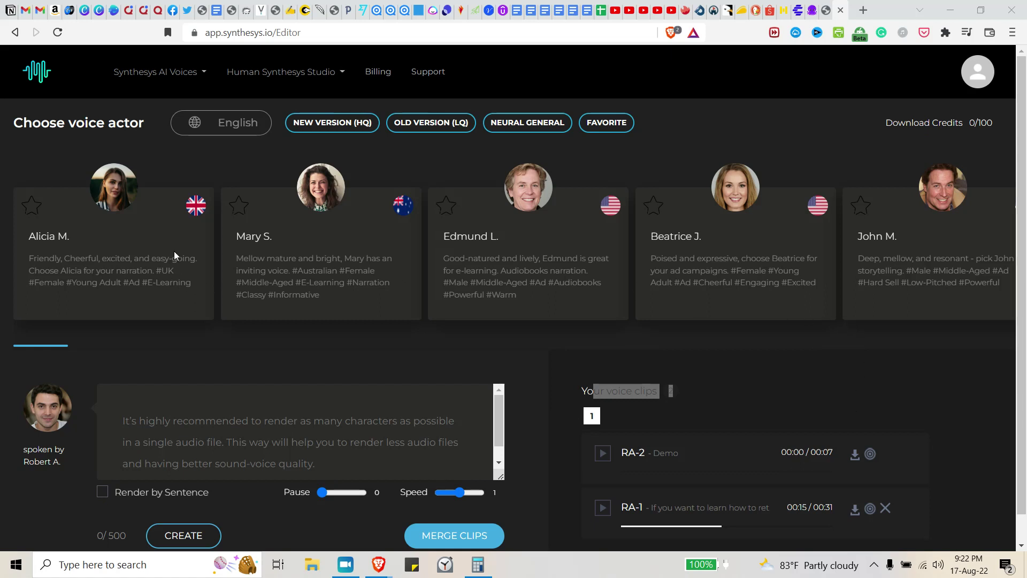
{"action": "left_click_drag", "start_coordinate": [866, 257], "coordinate": [386, 269]}
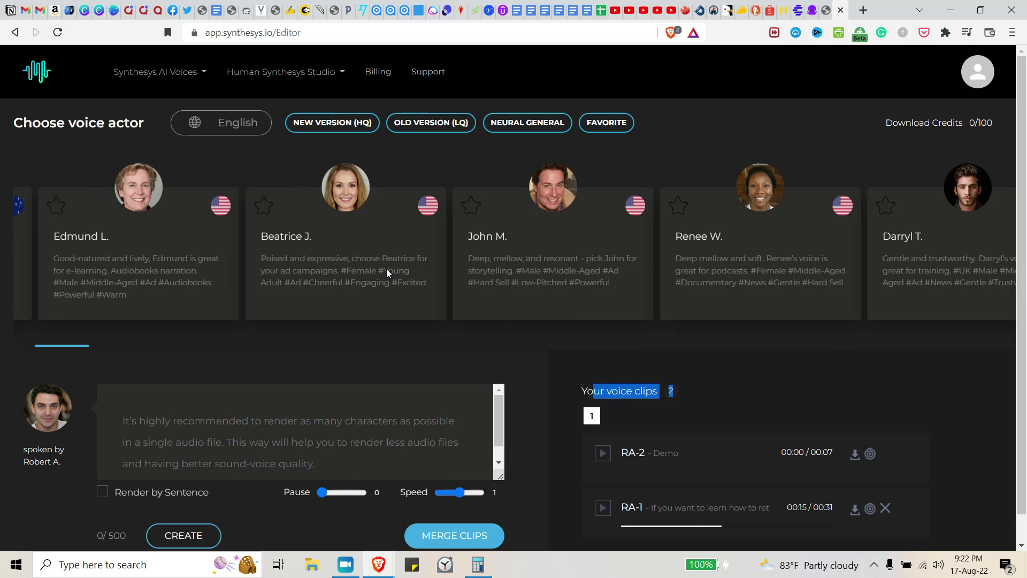
Scroll the voice carousel, select Alicia M. and play her demo clip
{"action": "left_click_drag", "start_coordinate": [840, 258], "coordinate": [228, 282]}
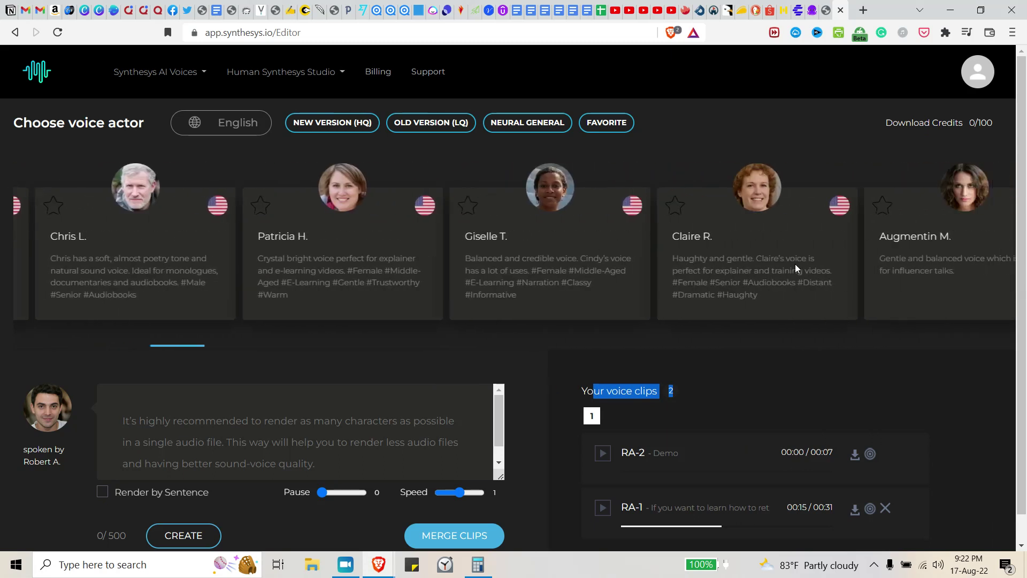
{"action": "left_click_drag", "start_coordinate": [796, 268], "coordinate": [371, 275]}
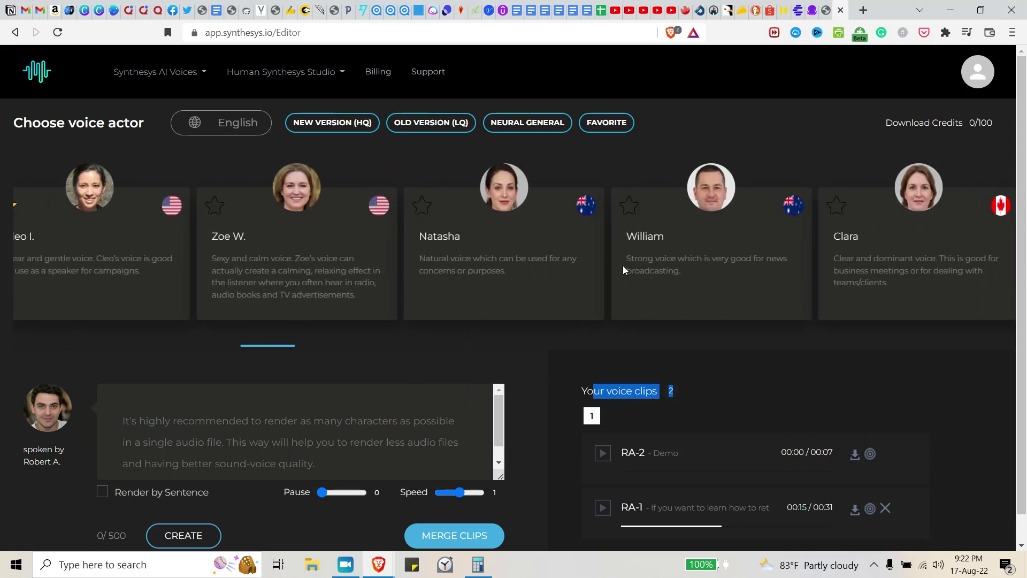
{"action": "mouse_move", "coordinate": [623, 265]}
{"action": "left_mouse_down"}
{"action": "mouse_move", "coordinate": [228, 274]}
{"action": "mouse_move", "coordinate": [938, 280]}
{"action": "left_mouse_up"}
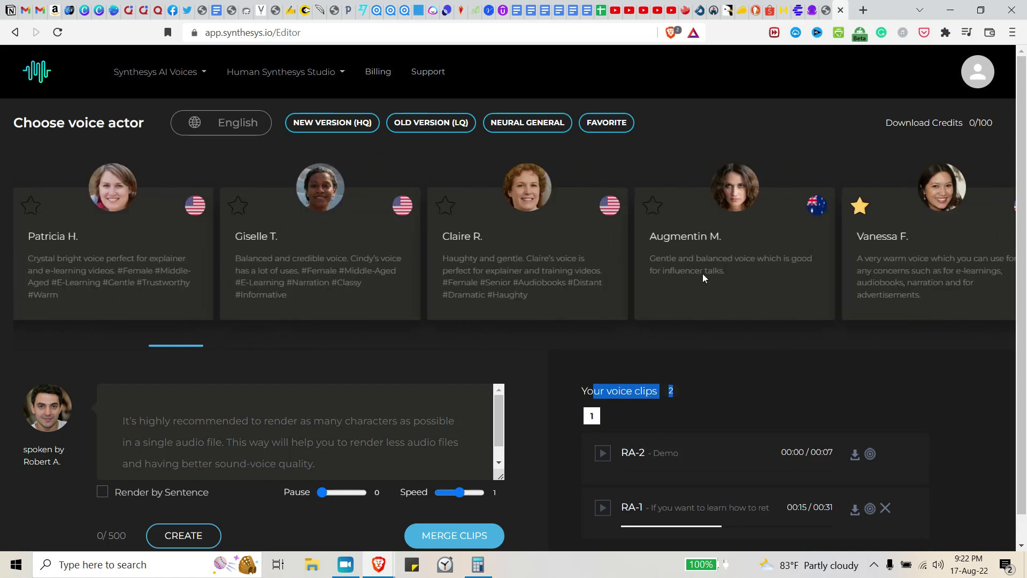
{"action": "left_click_drag", "start_coordinate": [314, 279], "coordinate": [506, 270]}
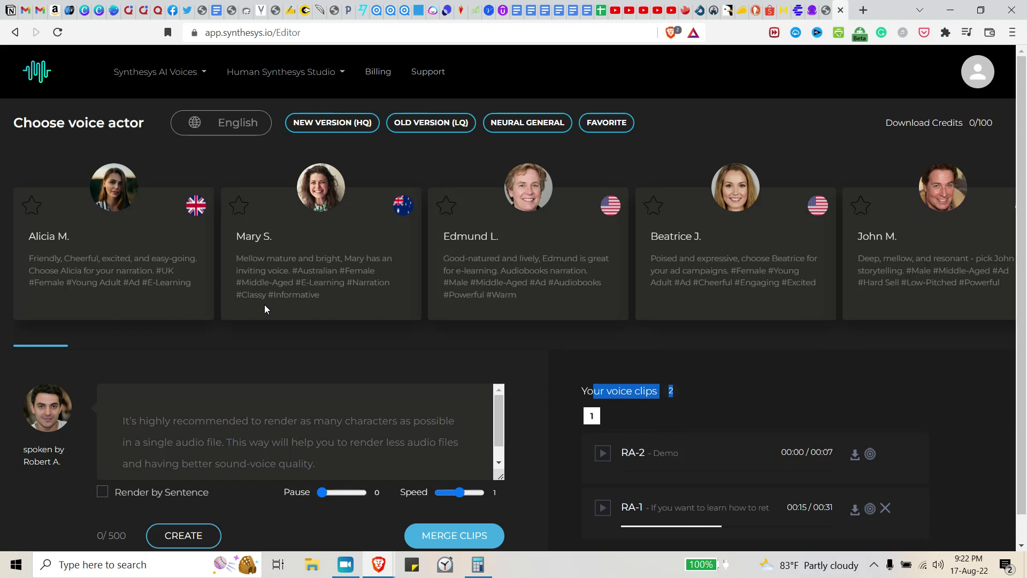
{"action": "left_click", "coordinate": [112, 185]}
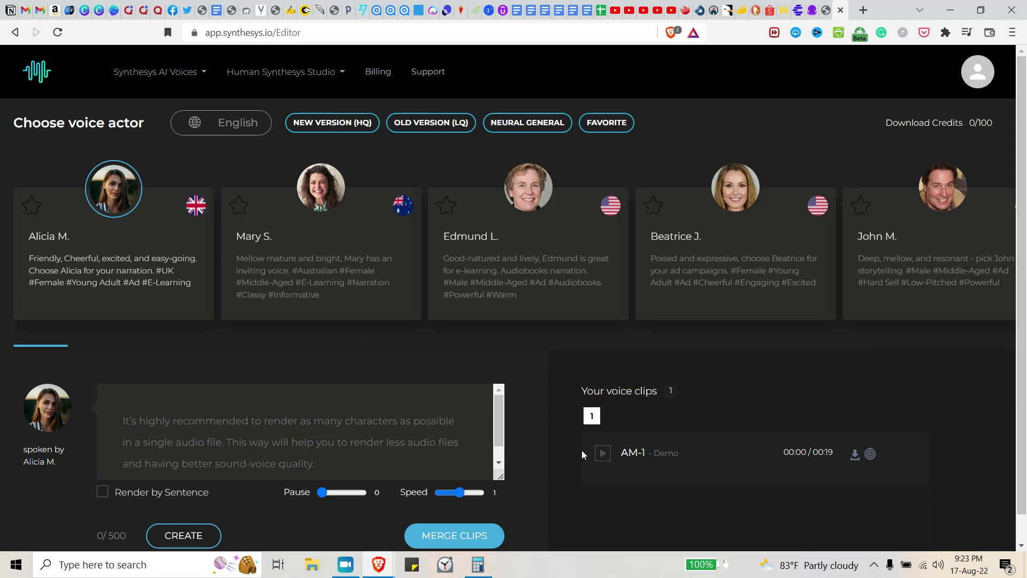
{"action": "left_click", "coordinate": [603, 458]}
{"action": "left_click", "coordinate": [317, 194]}
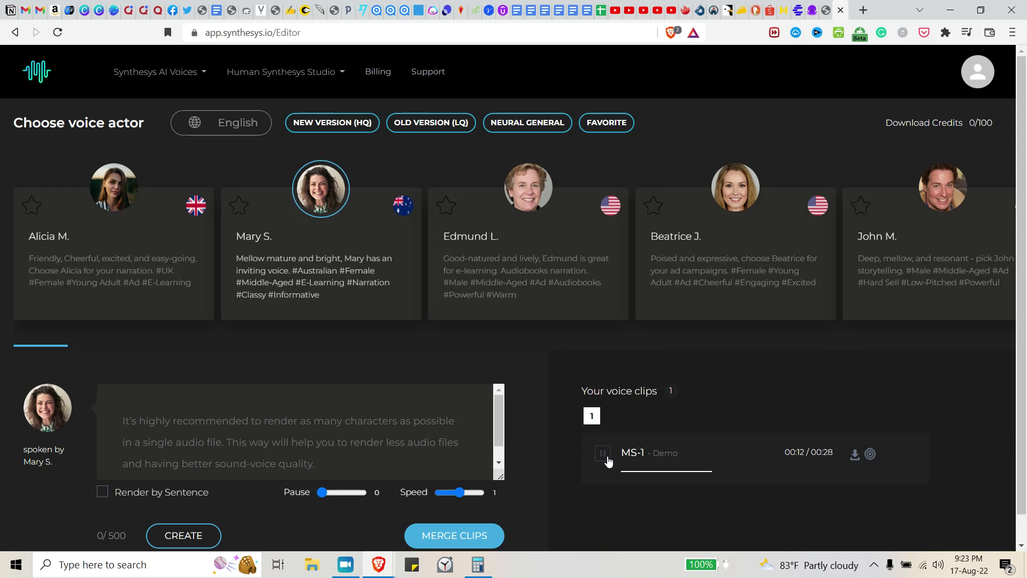
{"action": "left_click", "coordinate": [607, 456]}
{"action": "left_click", "coordinate": [538, 280]}
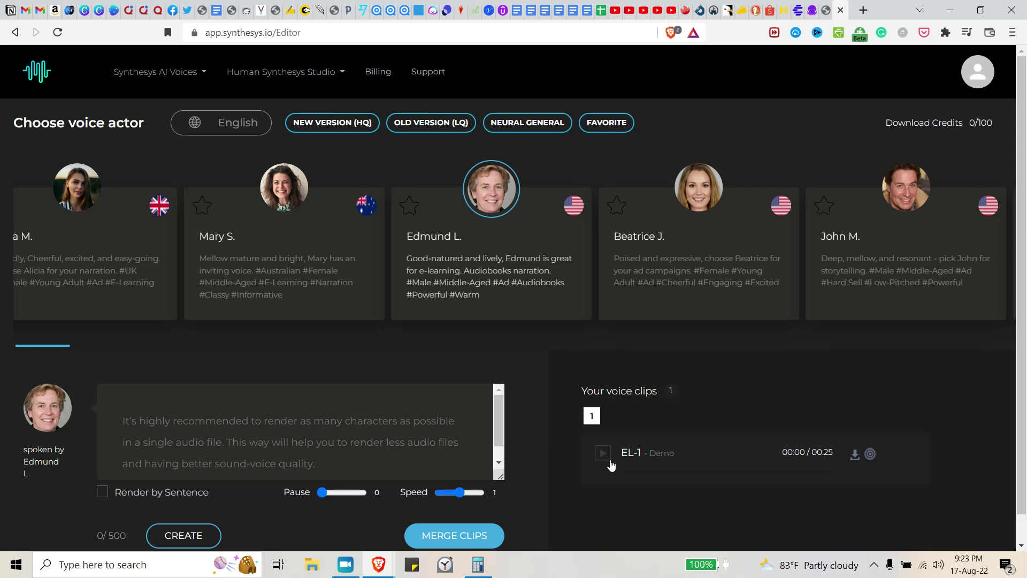
{"action": "left_click", "coordinate": [607, 460]}
{"action": "left_click", "coordinate": [607, 461]}
{"action": "left_click_drag", "start_coordinate": [728, 268], "coordinate": [452, 269]}
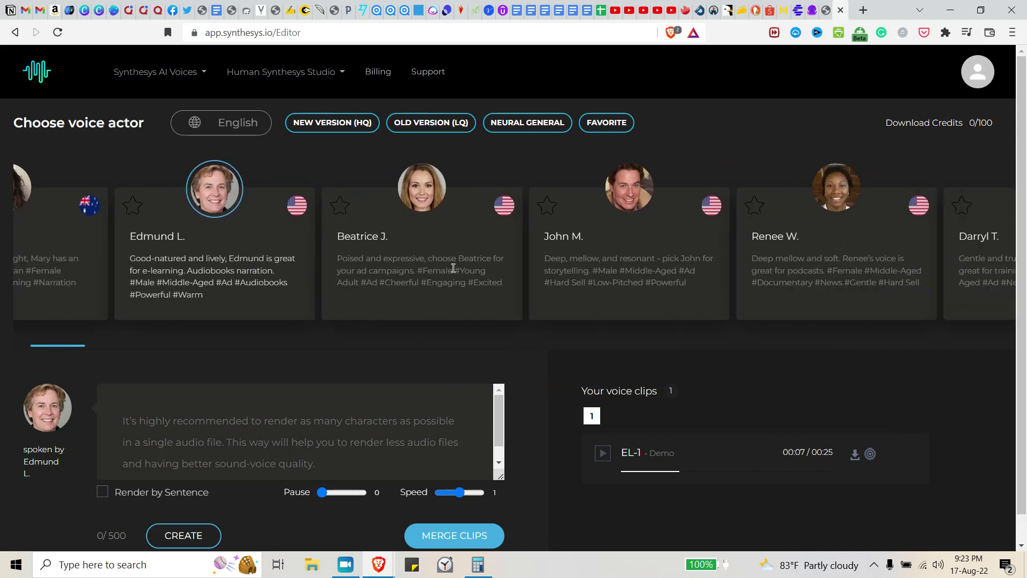
{"action": "left_click_drag", "start_coordinate": [546, 268], "coordinate": [290, 267]}
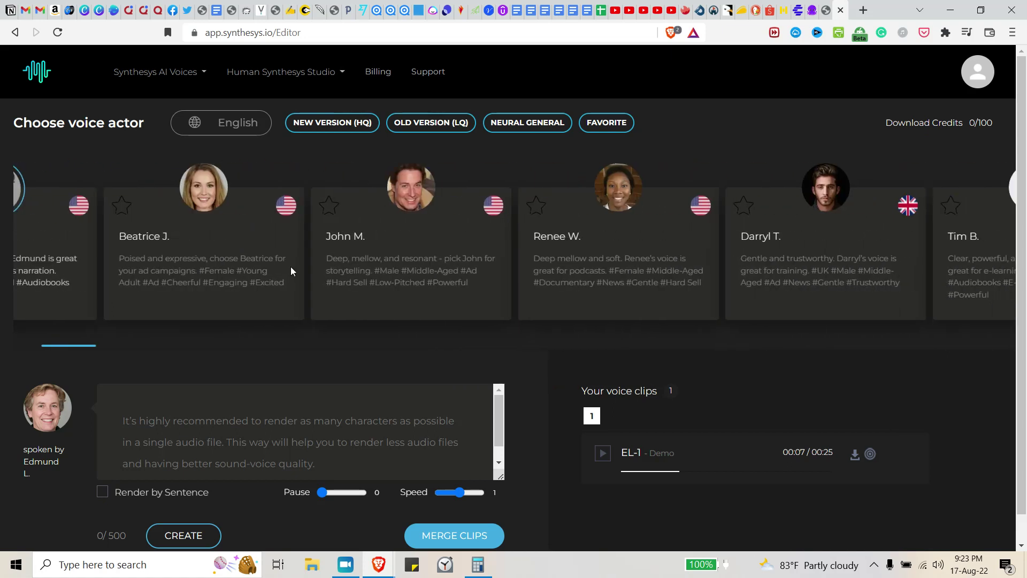
{"action": "left_click_drag", "start_coordinate": [654, 275], "coordinate": [525, 271]}
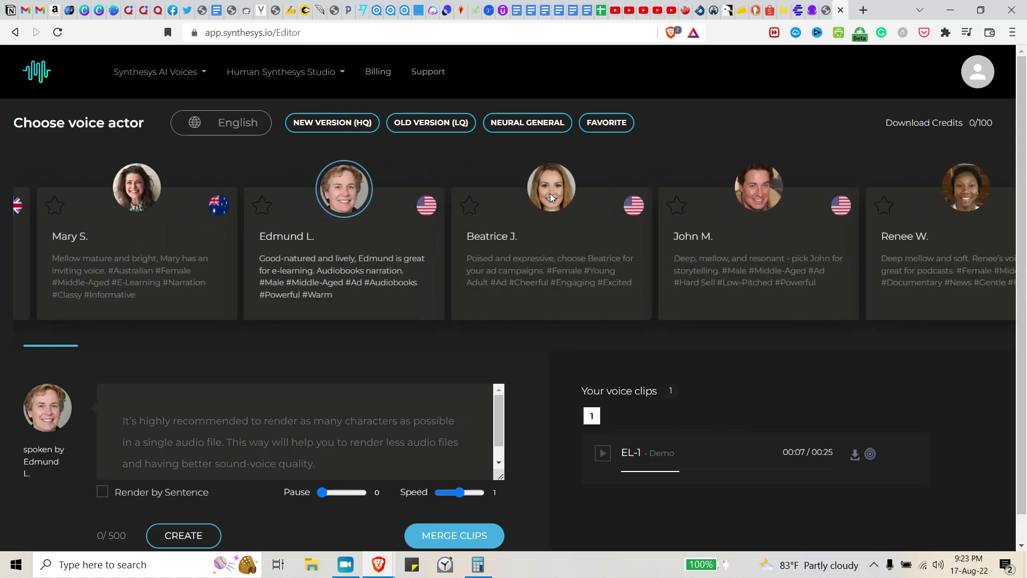
{"action": "left_click", "coordinate": [551, 192]}
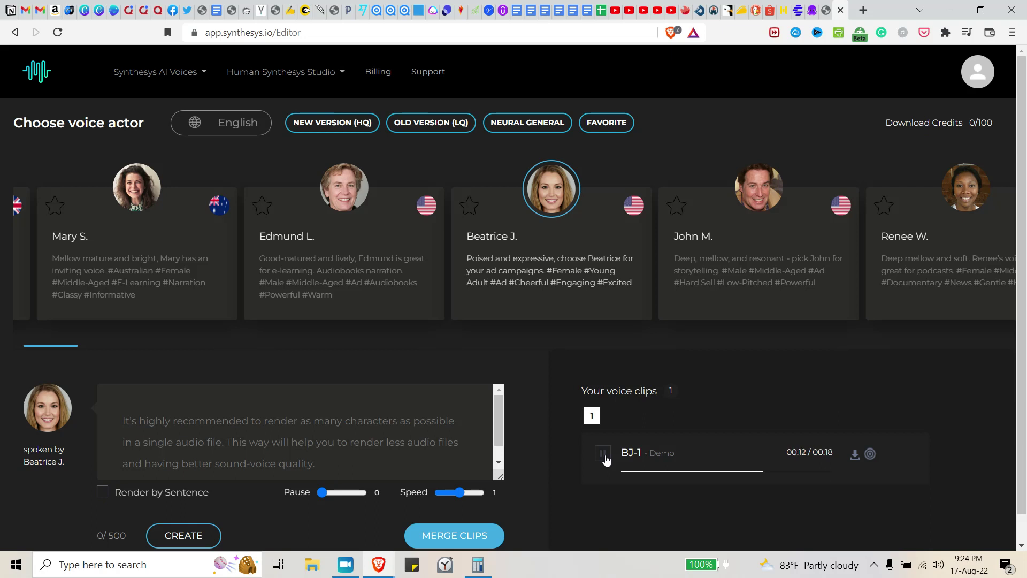
{"action": "left_click", "coordinate": [602, 453]}
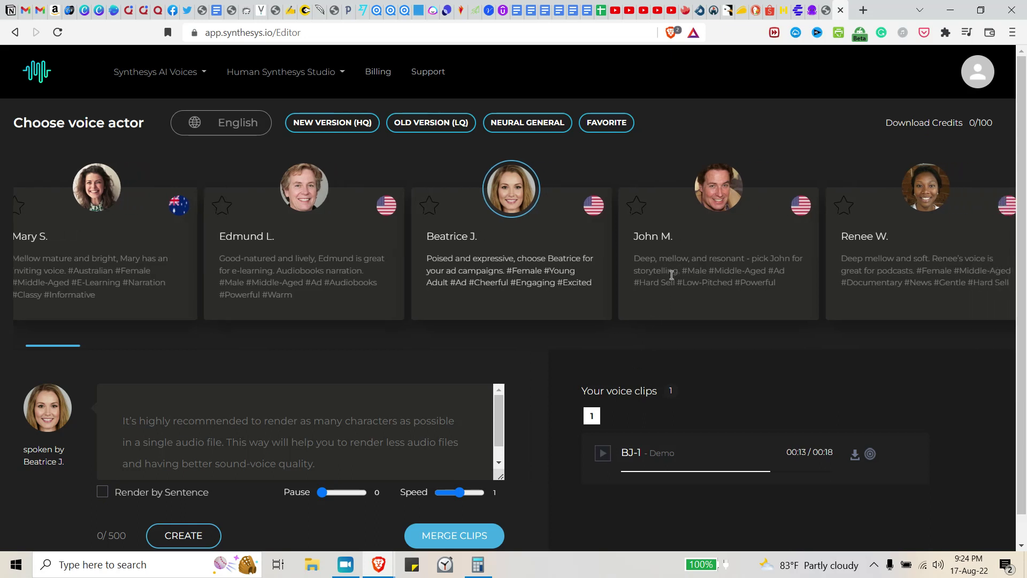
{"action": "left_click_drag", "start_coordinate": [715, 271], "coordinate": [600, 291]}
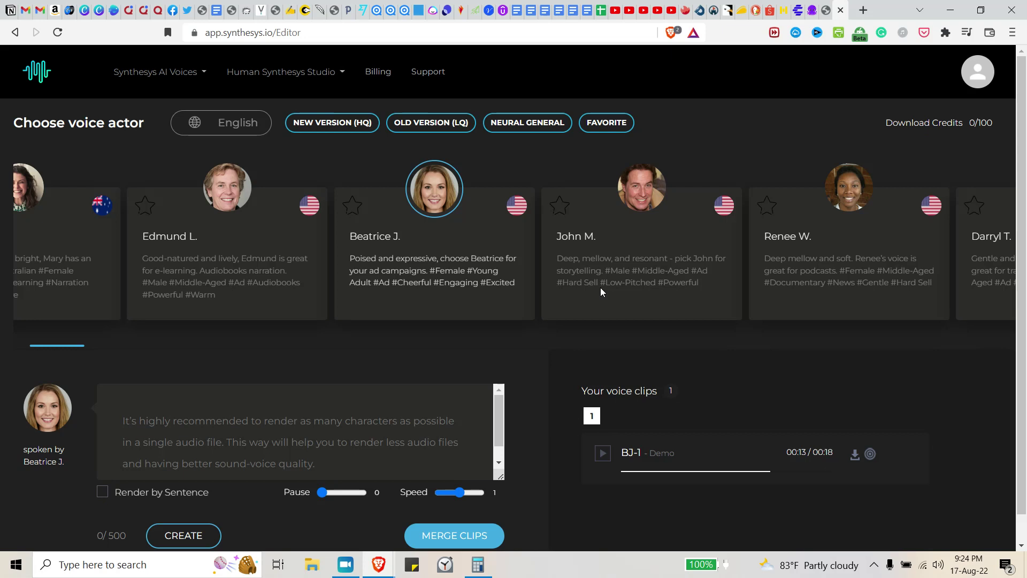
Select John M. and play his JM-1 demo clip
{"action": "left_click", "coordinate": [600, 287]}
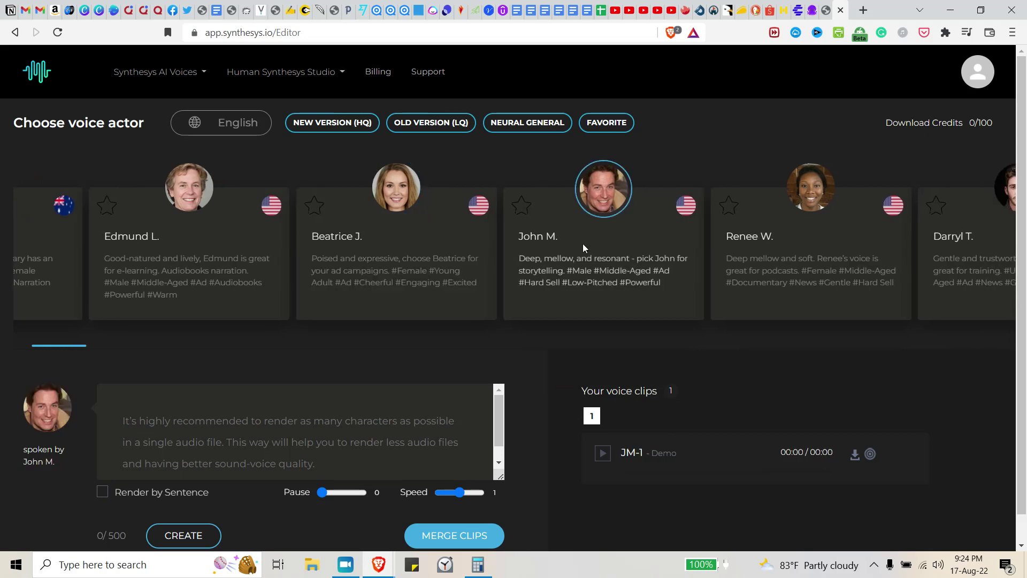
{"action": "left_click", "coordinate": [608, 453]}
{"action": "left_click_drag", "start_coordinate": [794, 338], "coordinate": [566, 309]}
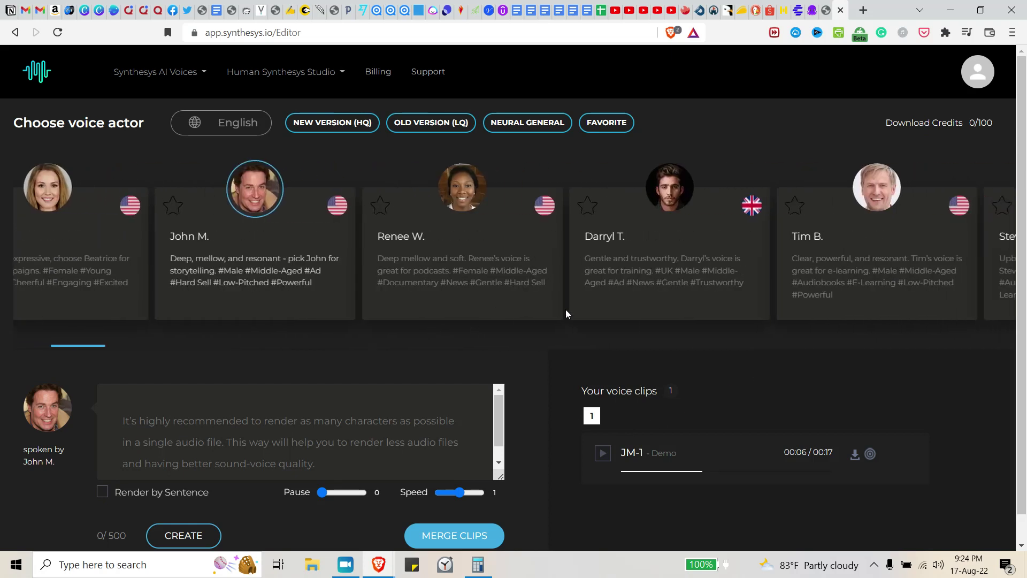
Try Tim B., then Darryl T., playing and stopping Darryl's demo clip
{"action": "left_click", "coordinate": [714, 294]}
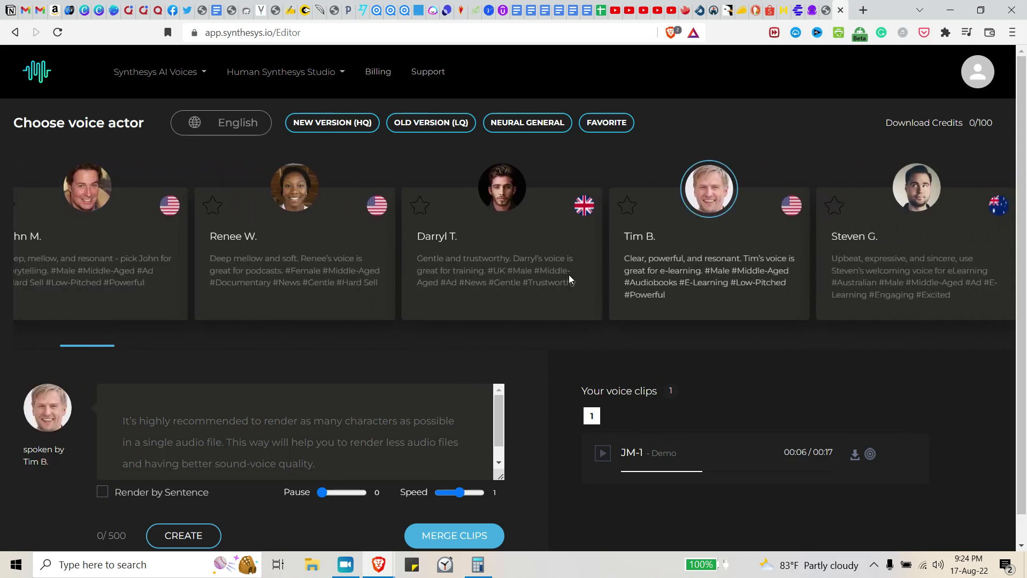
{"action": "left_click", "coordinate": [563, 260]}
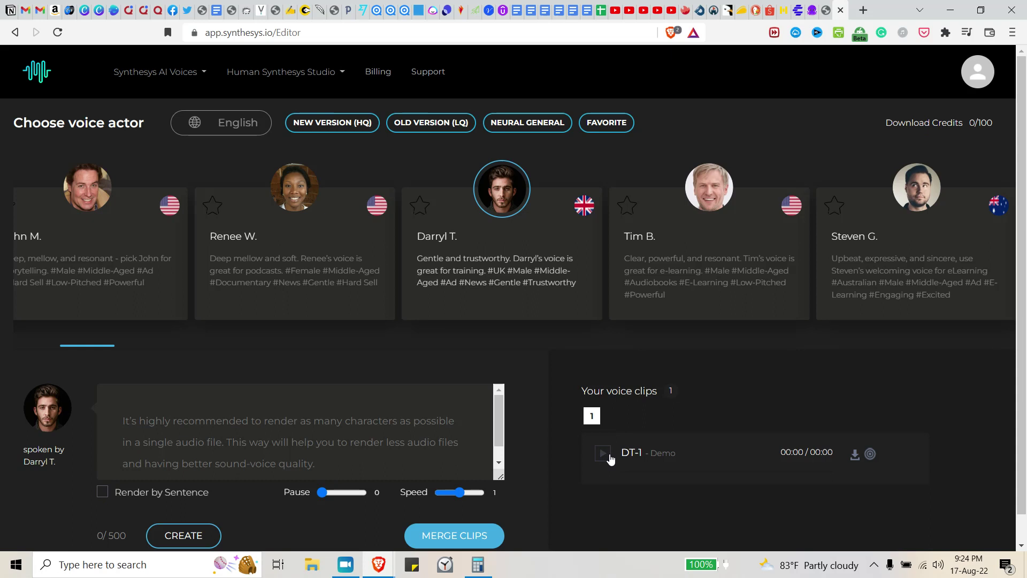
{"action": "left_click", "coordinate": [604, 453]}
{"action": "left_click", "coordinate": [609, 456]}
Scroll the carousel and preview Vanessa F., then Simon M. as speaker
{"action": "left_click_drag", "start_coordinate": [851, 266], "coordinate": [516, 289]}
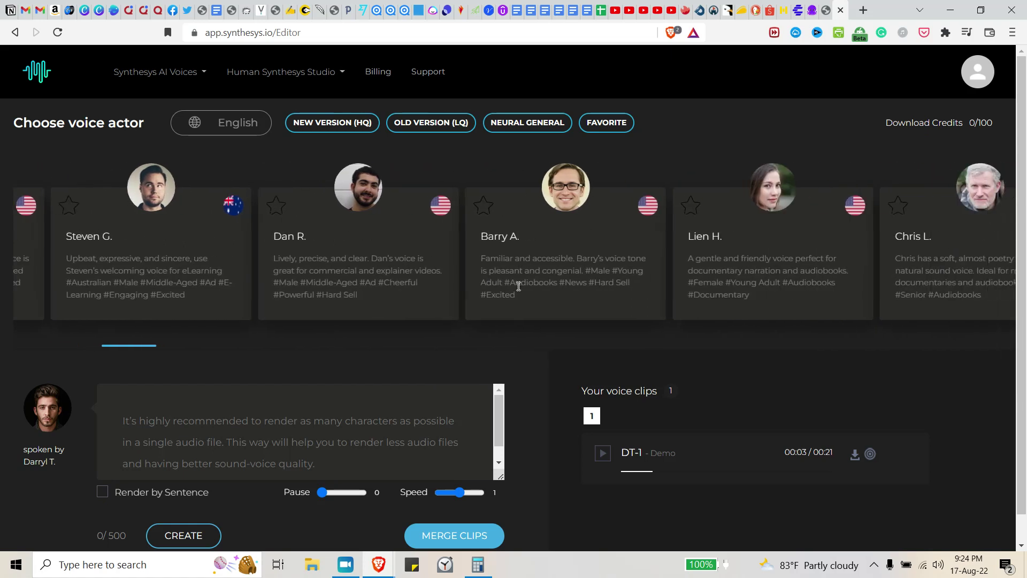
{"action": "left_click_drag", "start_coordinate": [813, 285], "coordinate": [601, 290]}
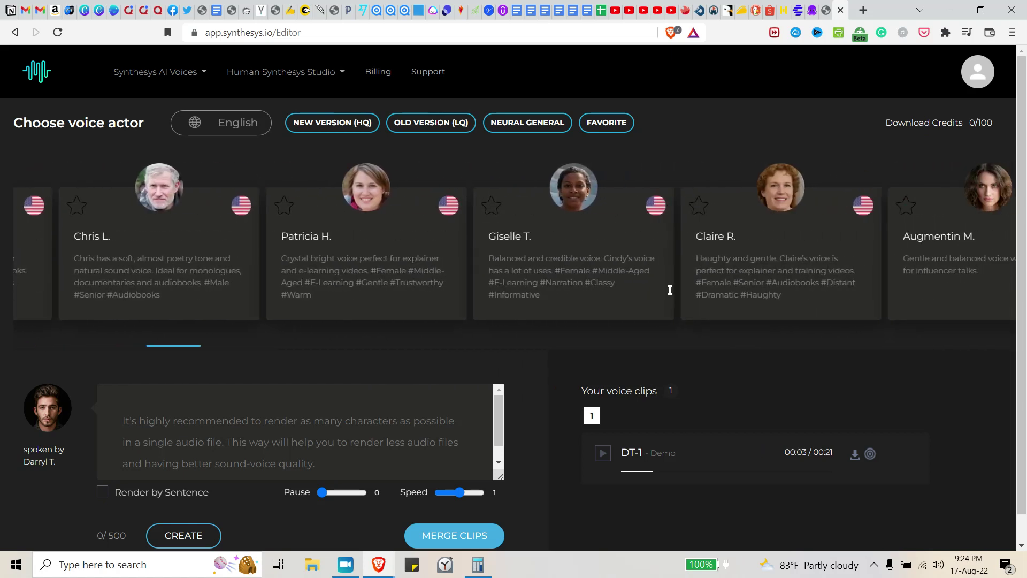
{"action": "left_click_drag", "start_coordinate": [759, 287], "coordinate": [469, 291]}
{"action": "left_click_drag", "start_coordinate": [651, 278], "coordinate": [541, 284]}
{"action": "left_click", "coordinate": [521, 279]}
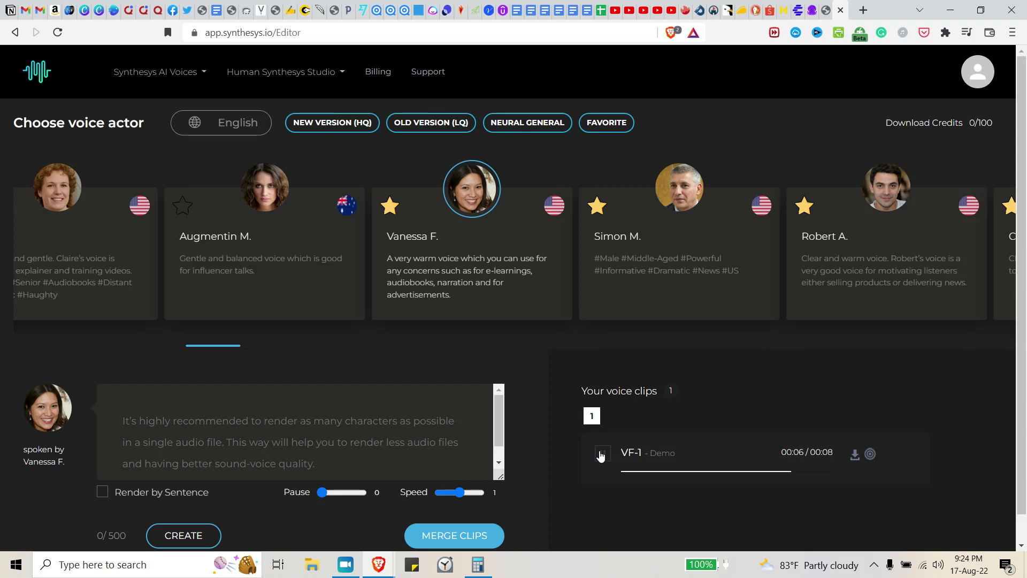
{"action": "left_click", "coordinate": [676, 245]}
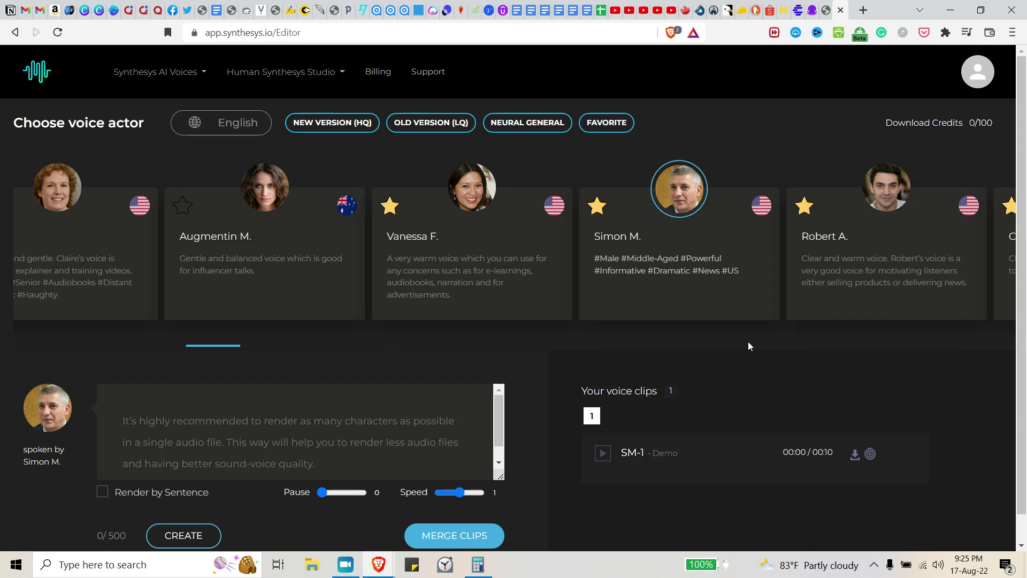
{"action": "left_click_drag", "start_coordinate": [835, 281], "coordinate": [689, 300]}
{"action": "left_click", "coordinate": [693, 282]}
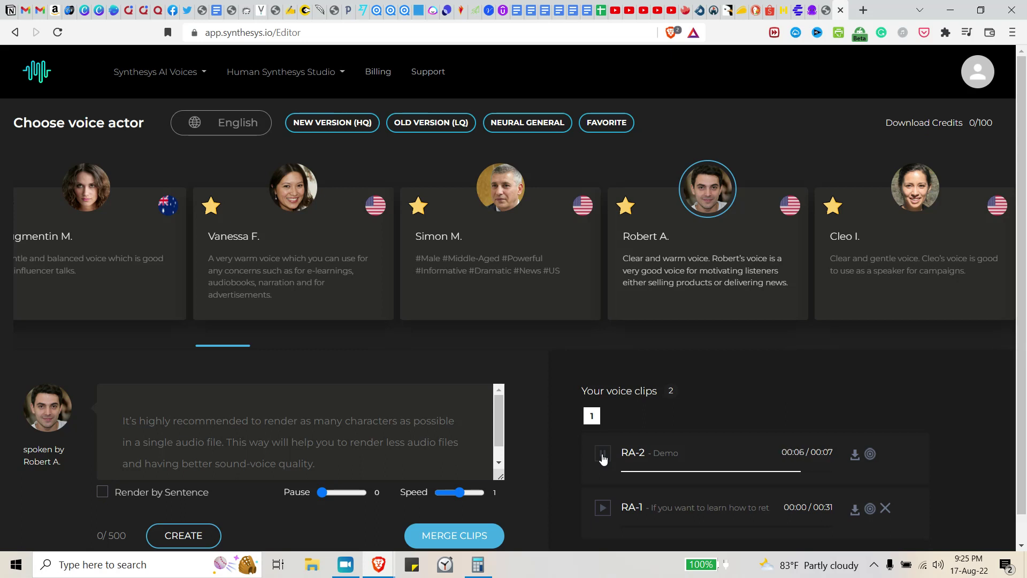
{"action": "left_click_drag", "start_coordinate": [855, 265], "coordinate": [687, 272]}
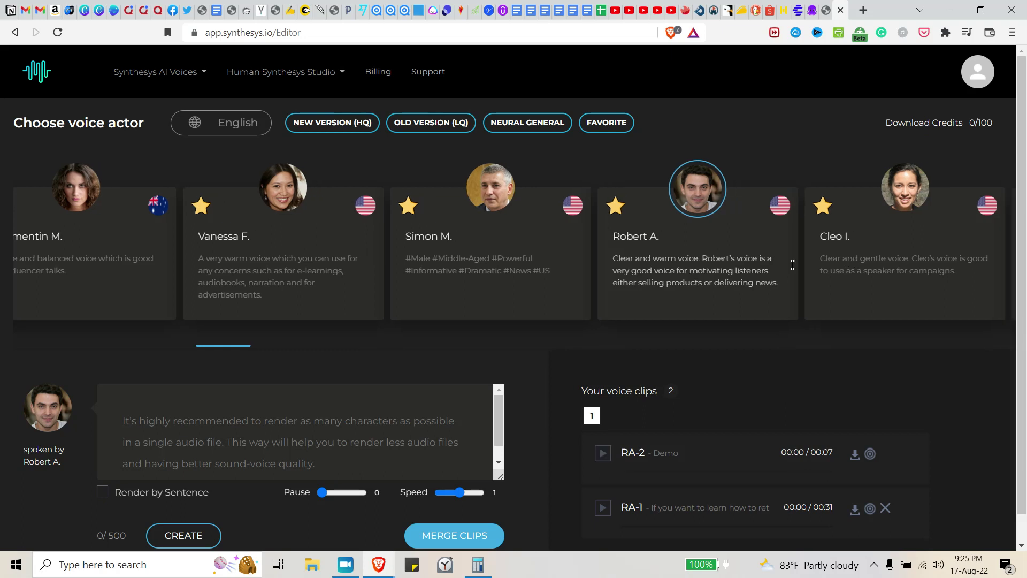
{"action": "left_click", "coordinate": [687, 272]}
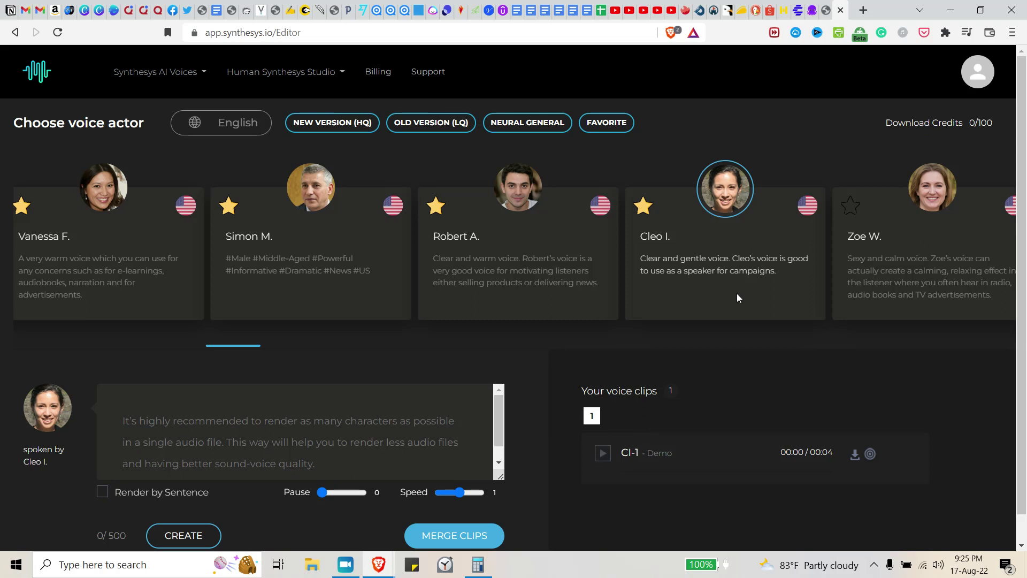
Scroll the carousel further left and make Neerja the speaker
{"action": "left_click_drag", "start_coordinate": [737, 297], "coordinate": [368, 306]}
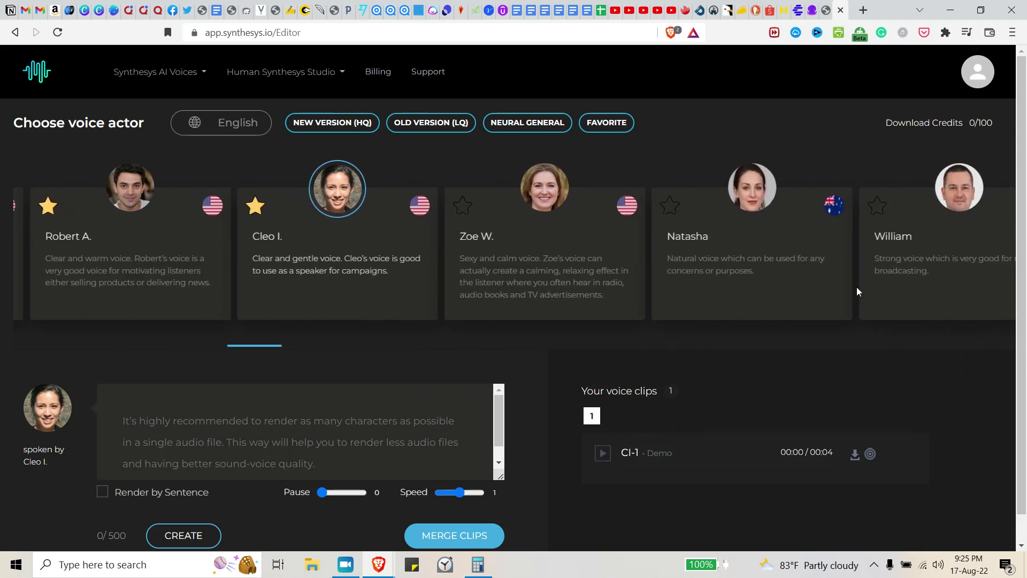
{"action": "left_click_drag", "start_coordinate": [856, 286], "coordinate": [476, 295]}
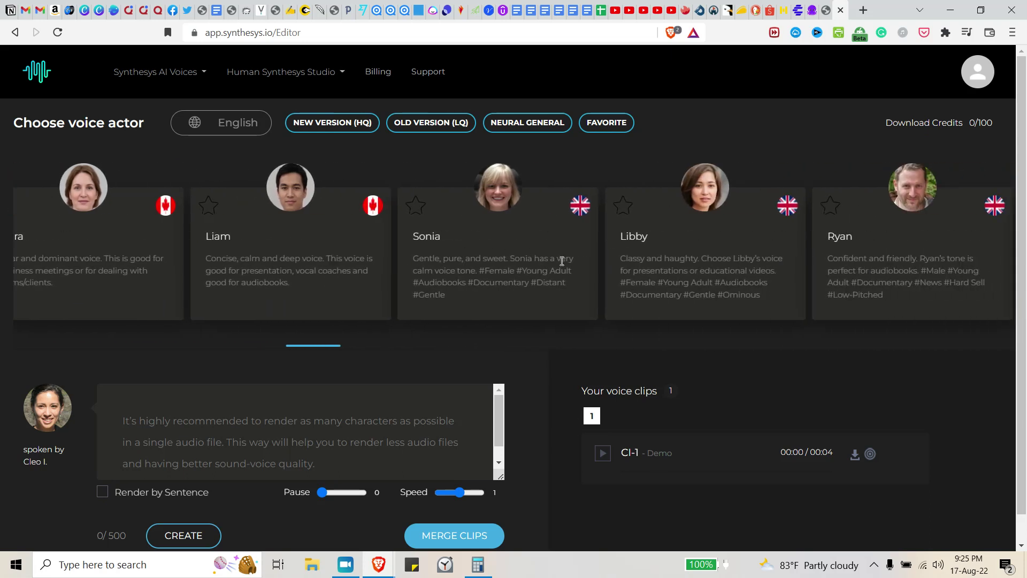
{"action": "left_click_drag", "start_coordinate": [868, 273], "coordinate": [445, 291]}
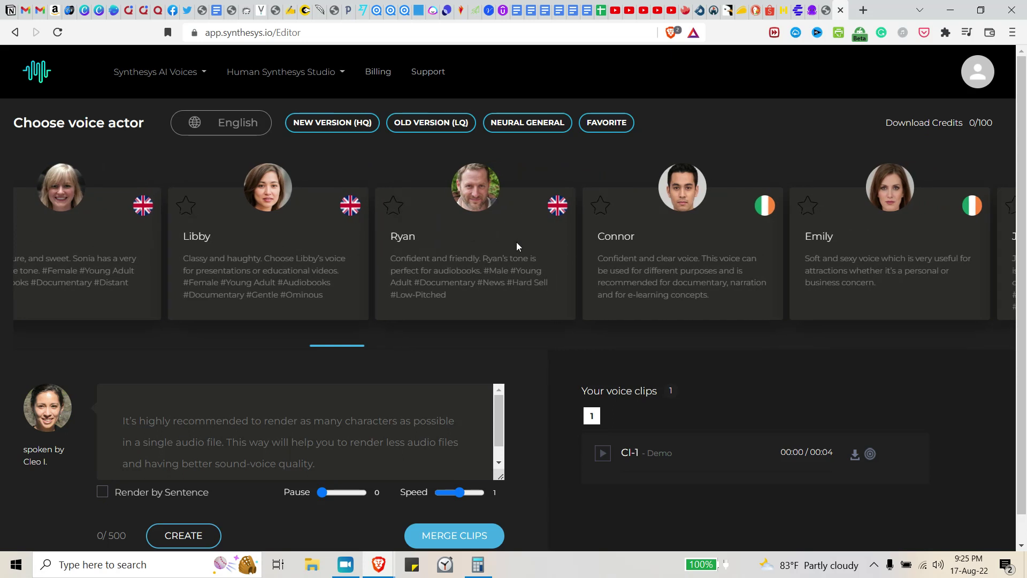
{"action": "scroll", "coordinate": [621, 264], "scroll_direction": "down", "scroll_amount": 5}
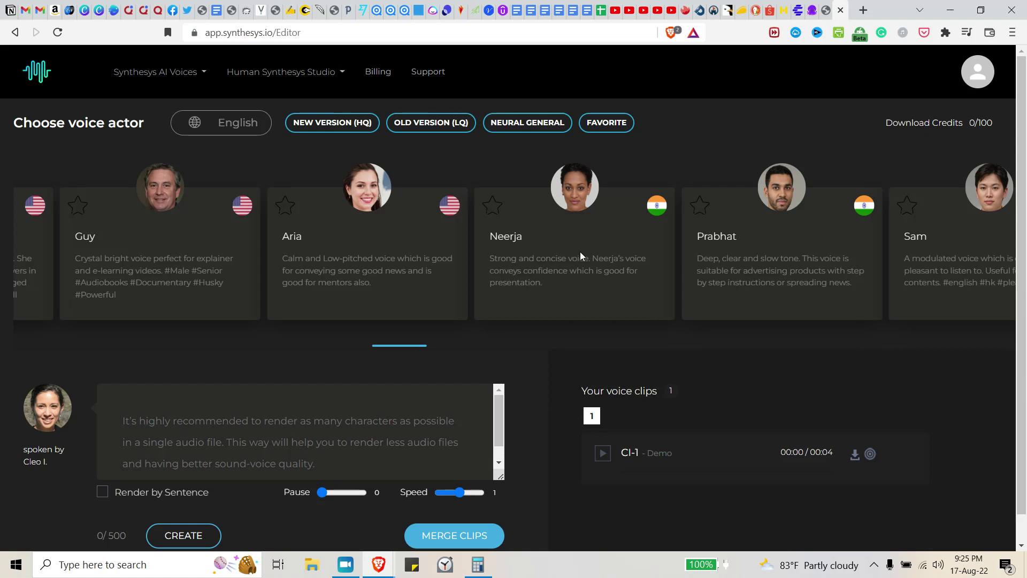
{"action": "left_click", "coordinate": [587, 243]}
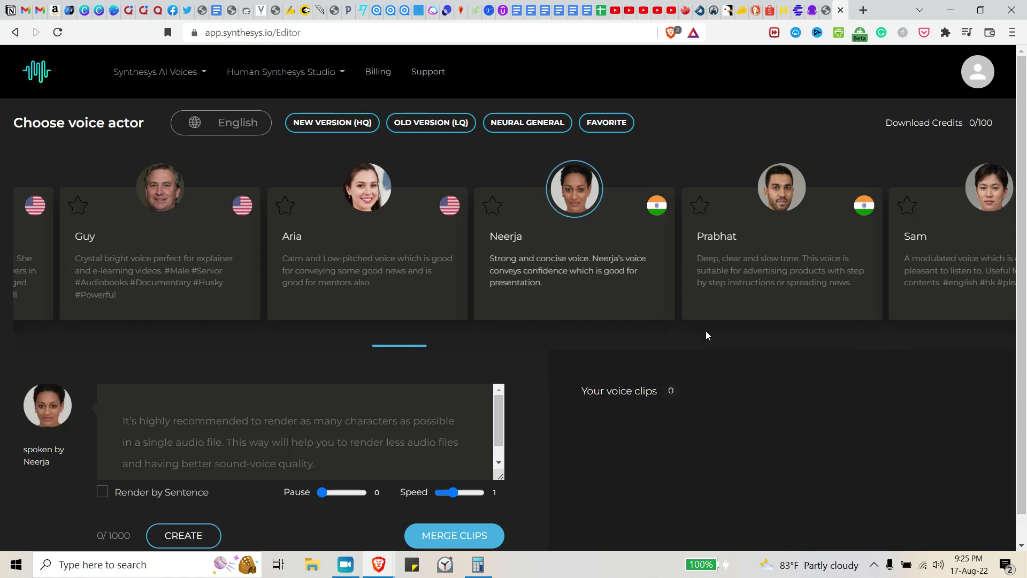
Make Molly the speaker, with her MO-1 demo clip and 1000-character limit
{"action": "left_click_drag", "start_coordinate": [706, 336], "coordinate": [319, 327]}
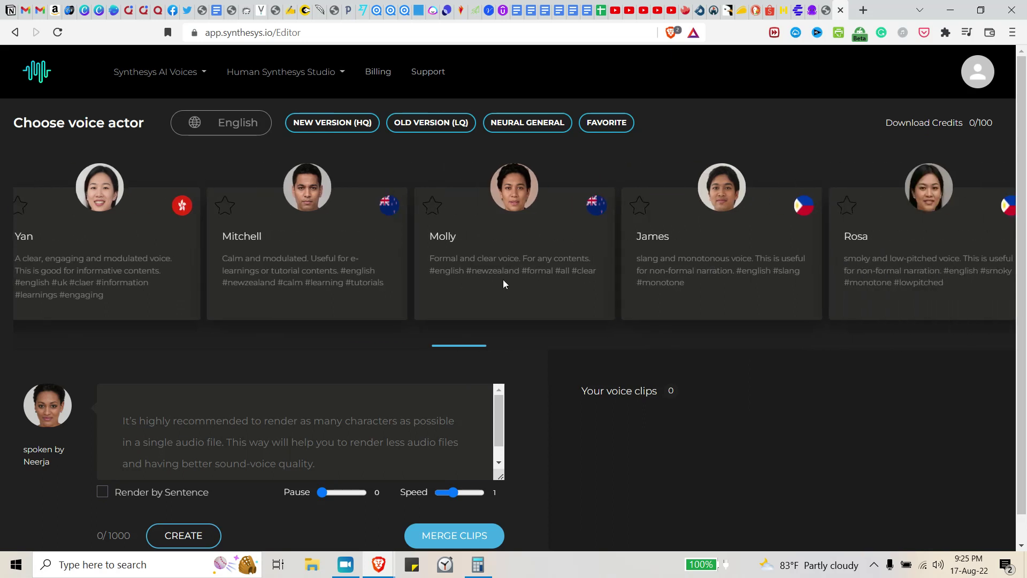
{"action": "left_click", "coordinate": [332, 283]}
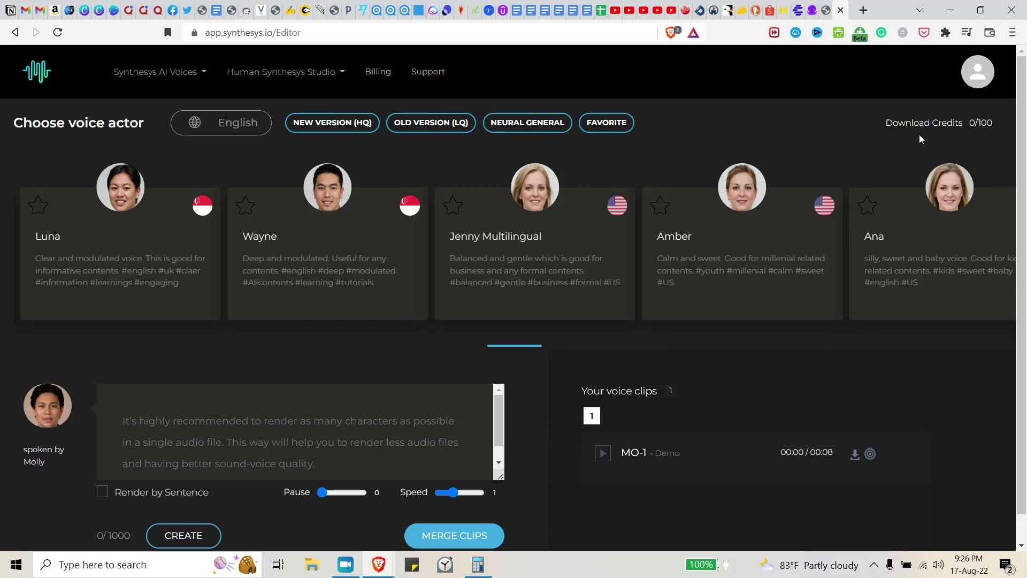
Point out the download credits, focus the script box, then switch to the Copymatic descriptions page
{"action": "left_click_drag", "start_coordinate": [883, 122], "coordinate": [972, 122]}
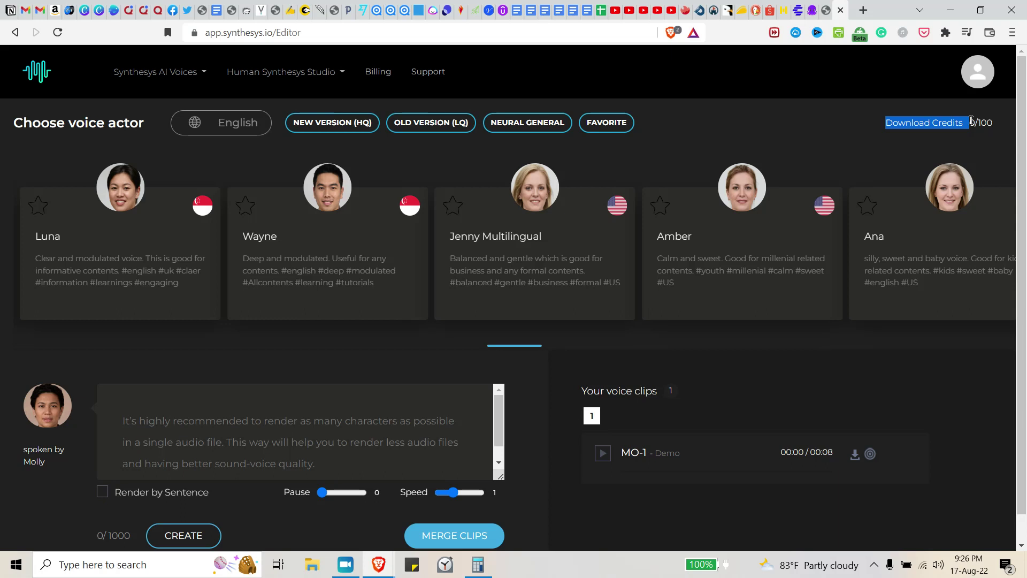
{"action": "scroll", "coordinate": [491, 306], "scroll_direction": "down", "scroll_amount": 1}
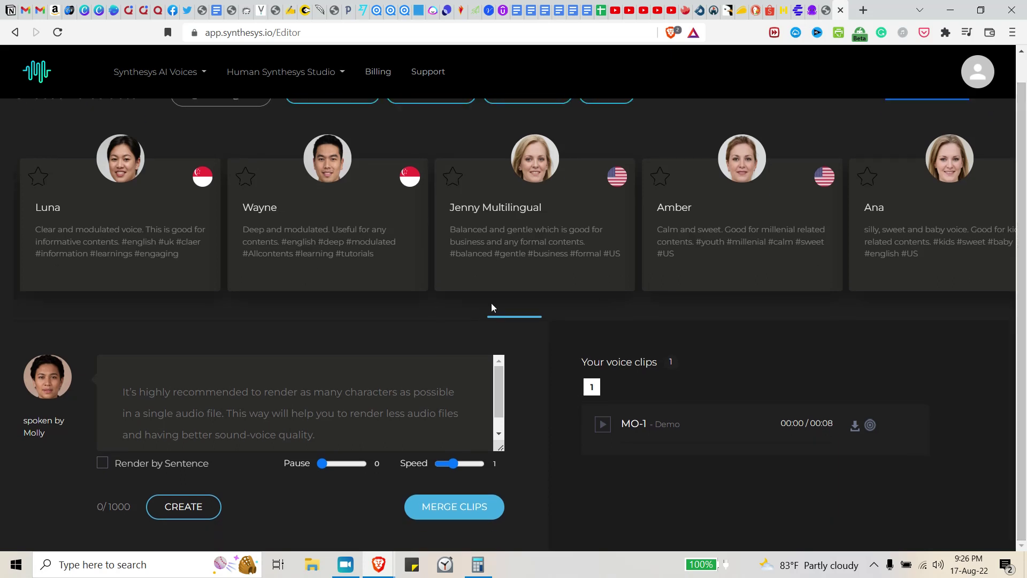
{"action": "left_click", "coordinate": [369, 399]}
{"action": "left_click_drag", "start_coordinate": [264, 271], "coordinate": [866, 205]}
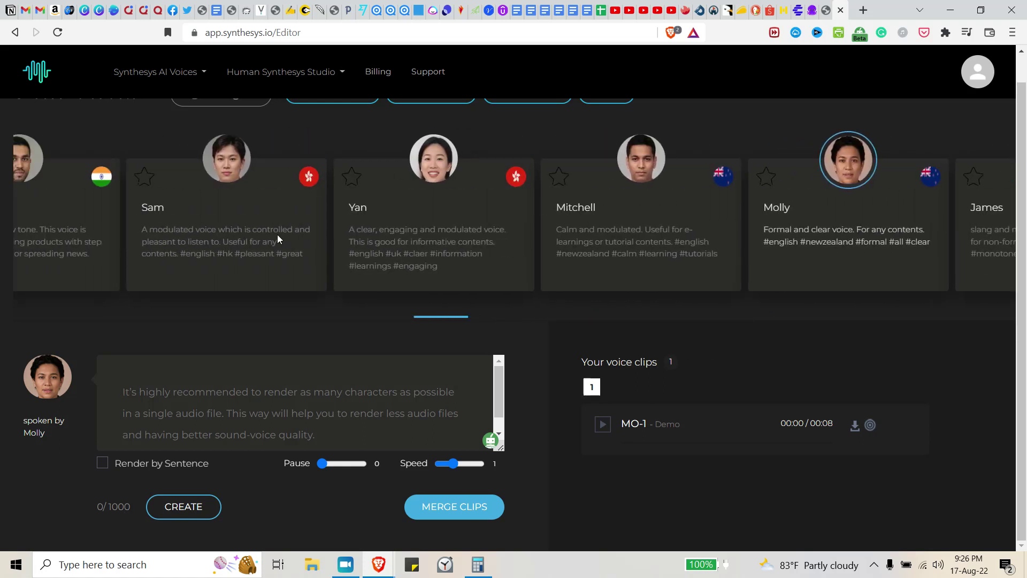
{"action": "scroll", "coordinate": [501, 423], "scroll_direction": "down", "scroll_amount": 1}
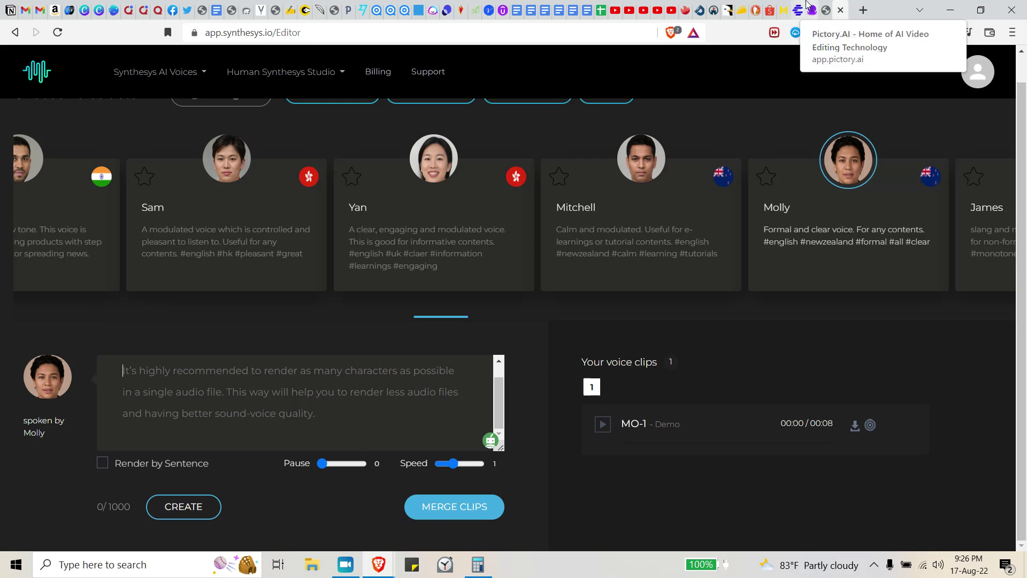
{"action": "left_click", "coordinate": [796, 9]}
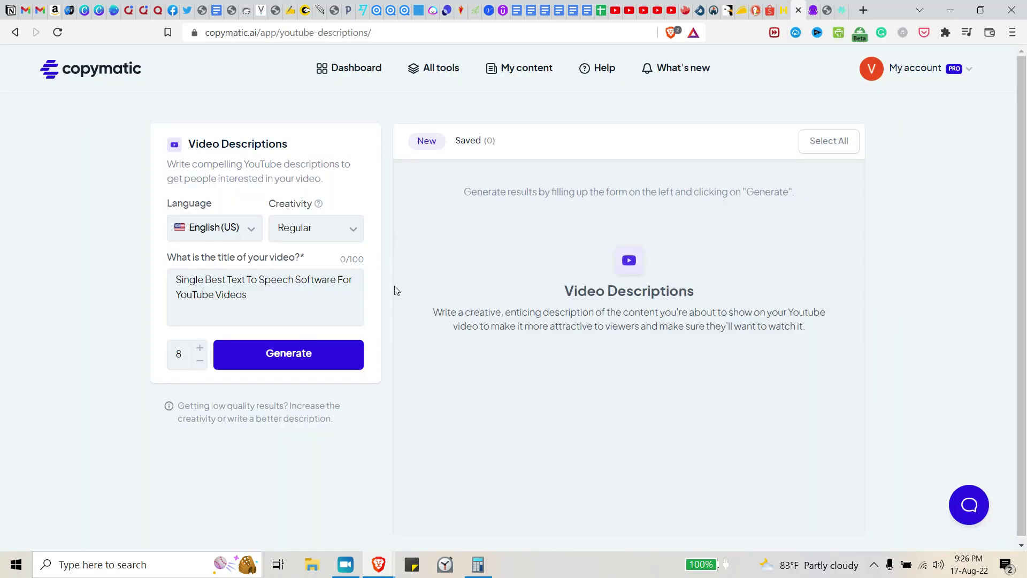
Generate eight YouTube description ideas in Copymatic, then return to the Synthesys AI editor
{"action": "left_click", "coordinate": [328, 357]}
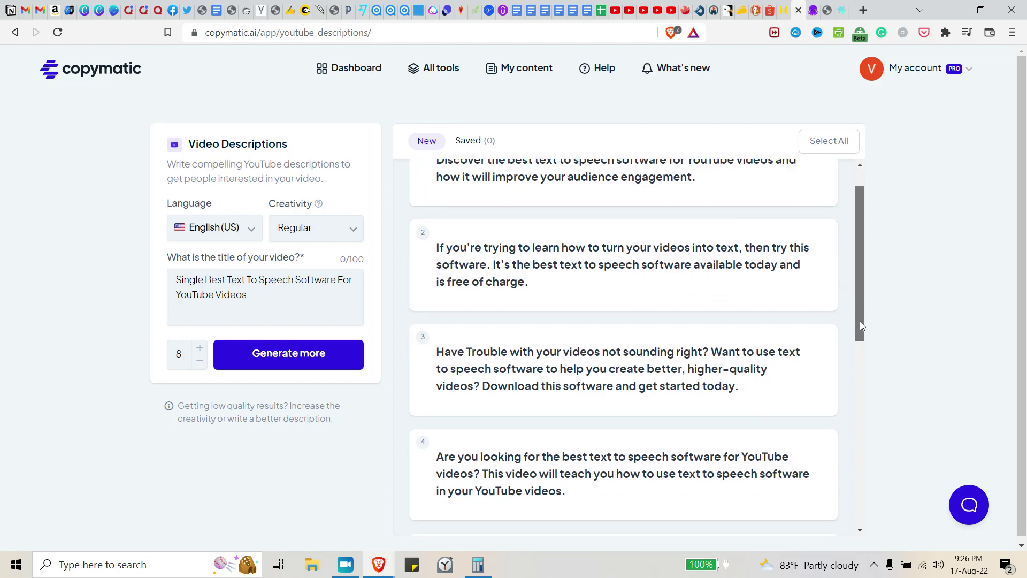
{"action": "left_click_drag", "start_coordinate": [858, 294], "coordinate": [729, 440]}
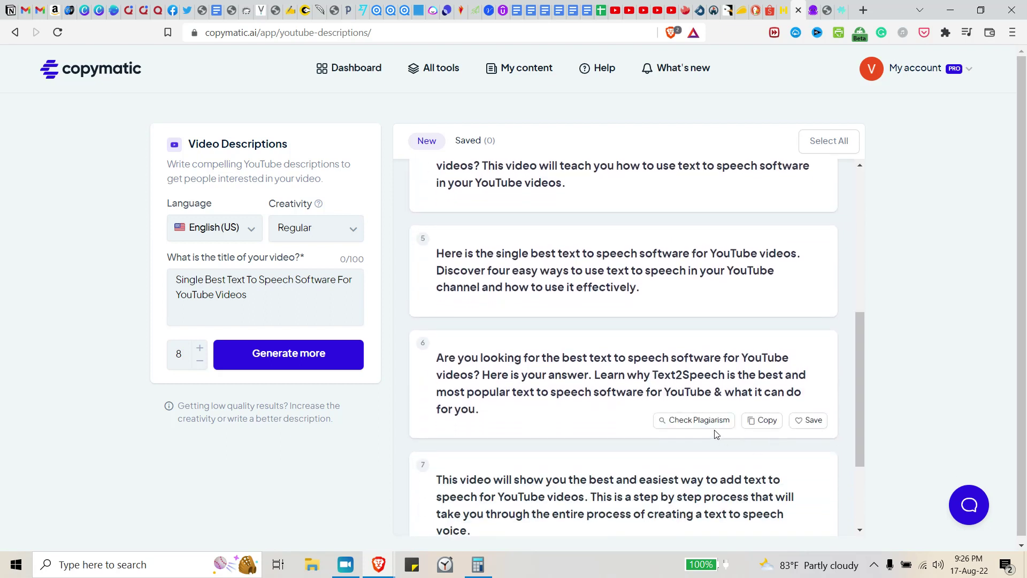
{"action": "scroll", "coordinate": [864, 487], "scroll_direction": "down", "scroll_amount": 1}
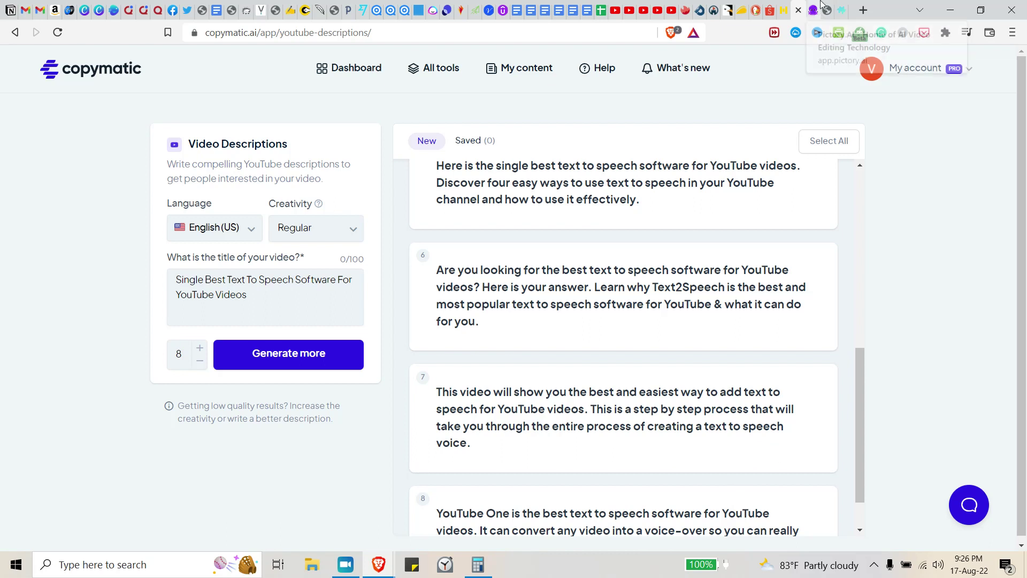
{"action": "left_click", "coordinate": [839, 8]}
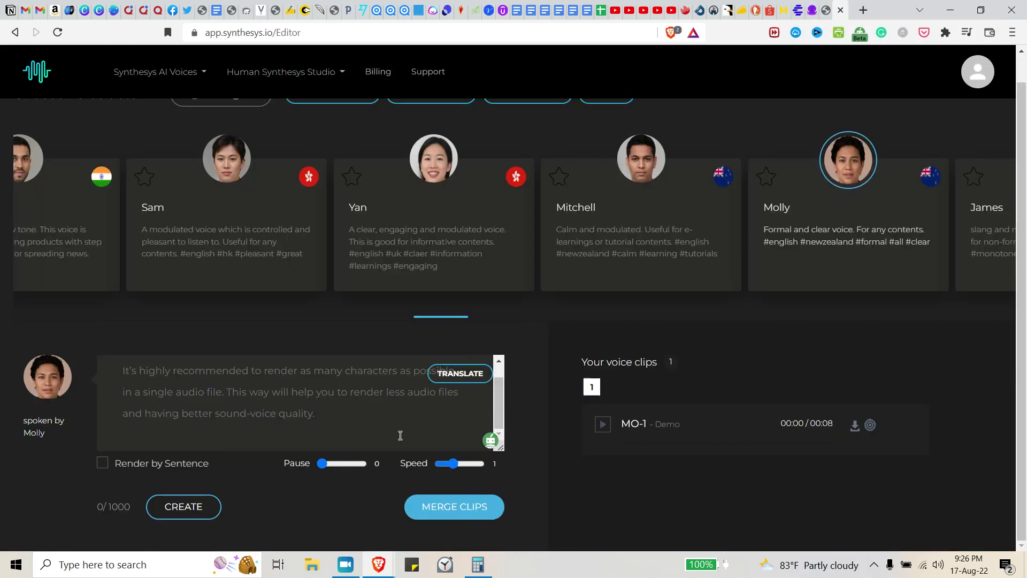
Paste the 204-character description into the script and choose Jenny, then Emily as speaker
{"action": "type", "text": "This video will show you the best and easiest way to add text to speech for YouTube videos. This is a step by step process that will take you through the entire process of creating a text to speech voice."}
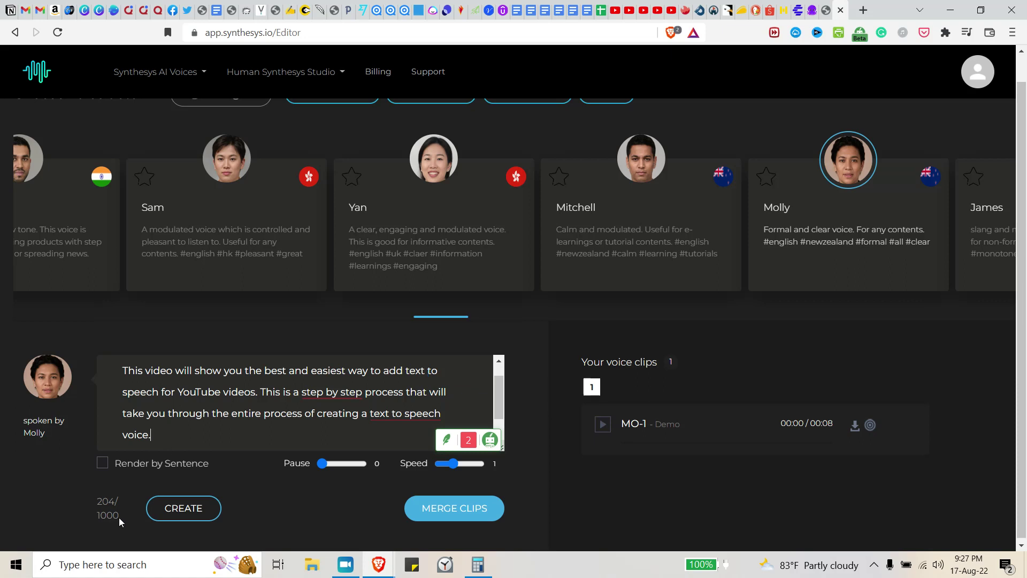
{"action": "left_click_drag", "start_coordinate": [241, 285], "coordinate": [692, 194]}
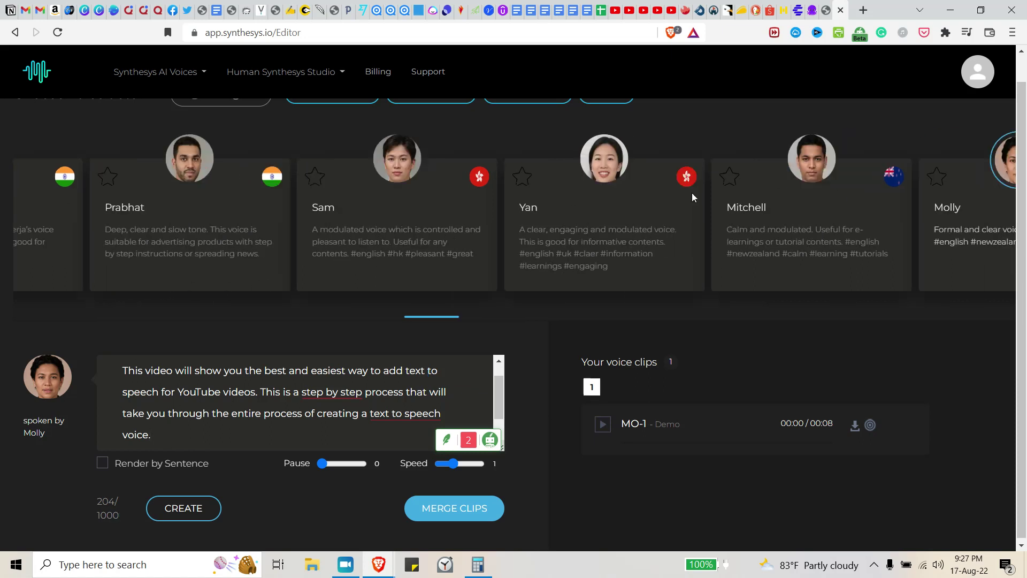
{"action": "left_click_drag", "start_coordinate": [172, 286], "coordinate": [389, 197]}
{"action": "left_click", "coordinate": [369, 199]}
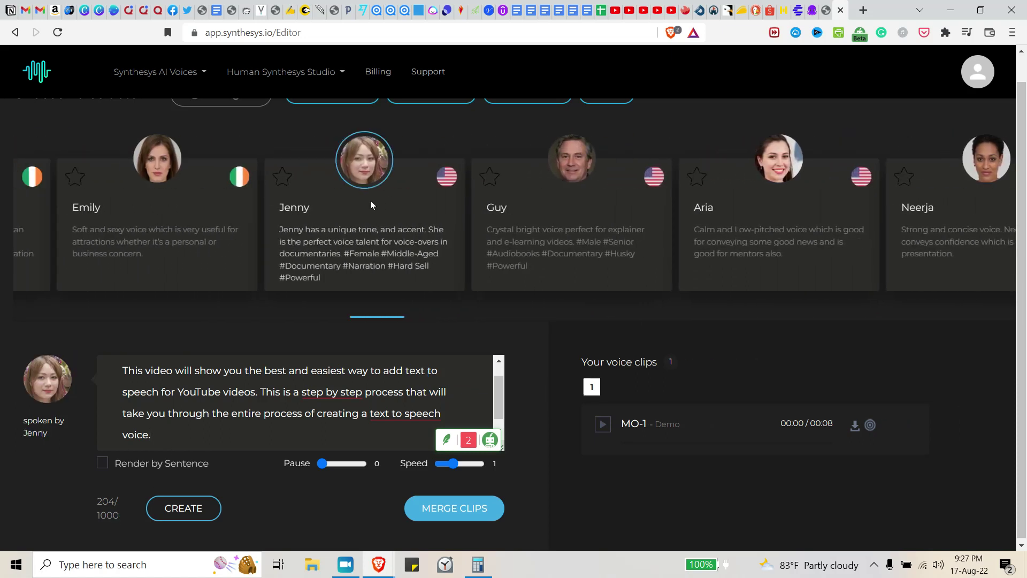
{"action": "left_click", "coordinate": [217, 219]}
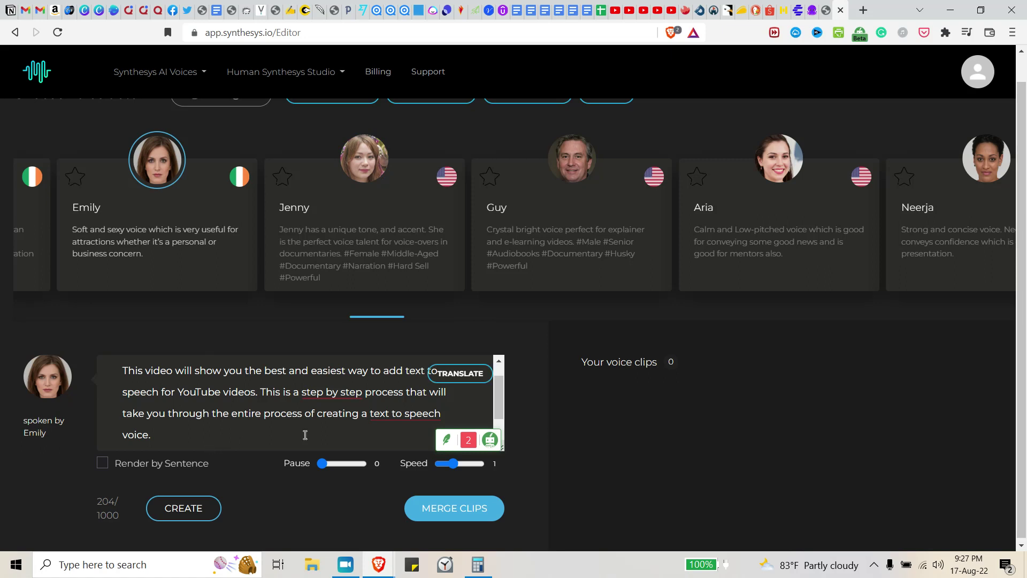
{"action": "mouse_move", "coordinate": [498, 394]}
{"action": "left_mouse_down"}
{"action": "mouse_move", "coordinate": [499, 378]}
{"action": "mouse_move", "coordinate": [498, 401]}
{"action": "left_mouse_up"}
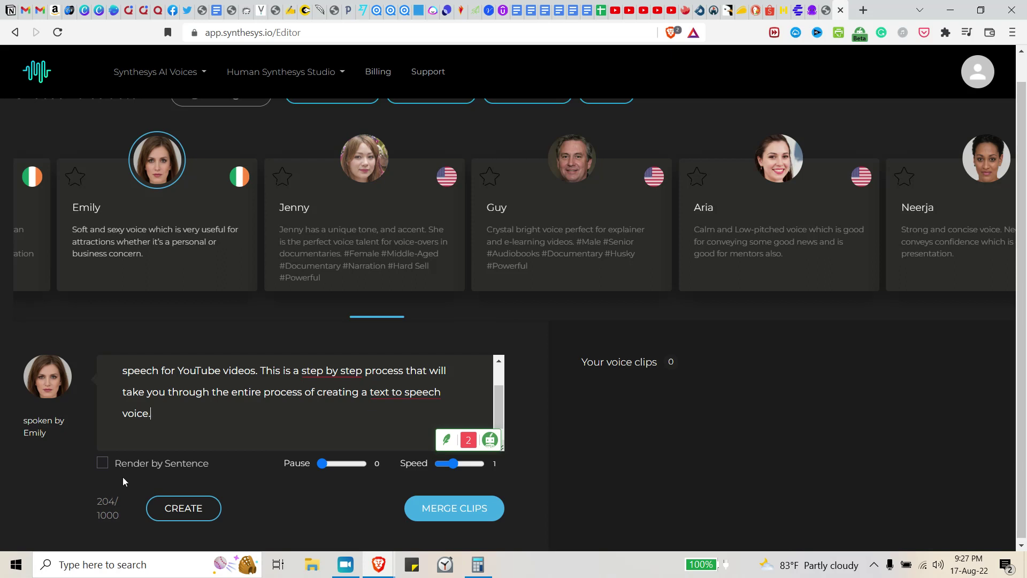
{"action": "scroll", "coordinate": [777, 287], "scroll_direction": "down", "scroll_amount": 3}
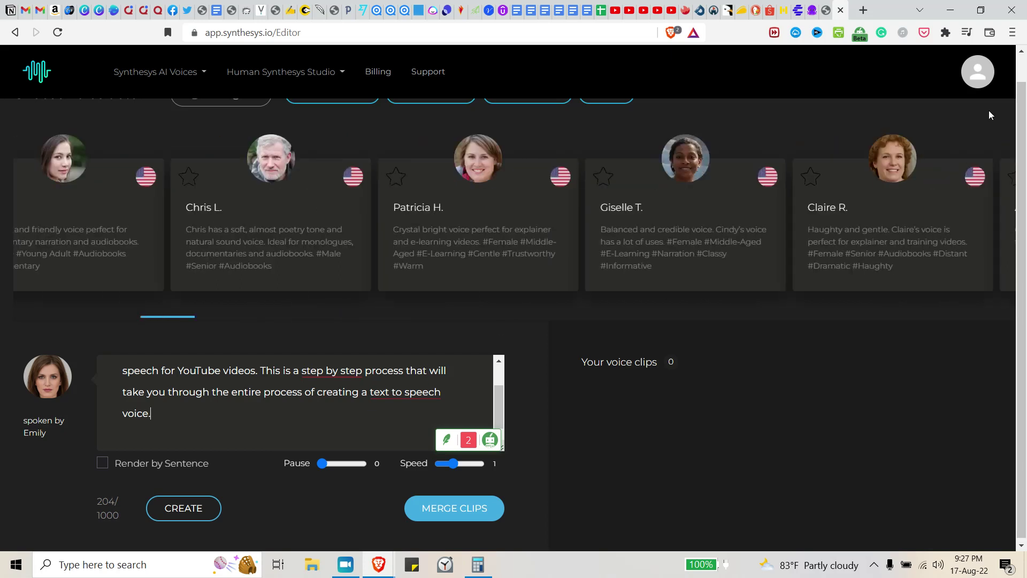
{"action": "scroll", "coordinate": [1016, 75], "scroll_direction": "up", "scroll_amount": 1}
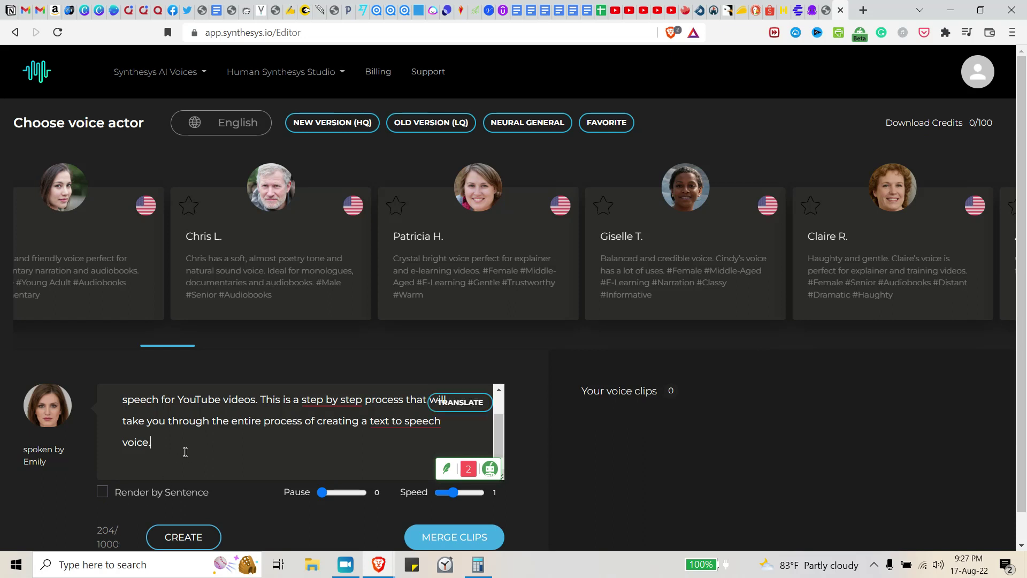
Paste the paragraph three more times so the count reads 1024, over the 1000 limit
{"action": "type", "text": "This video will show you the best and easiest way to add text to speech for YouTube videos. This is a step by step process that will take you through the entire process of creating a text to speech voice."}
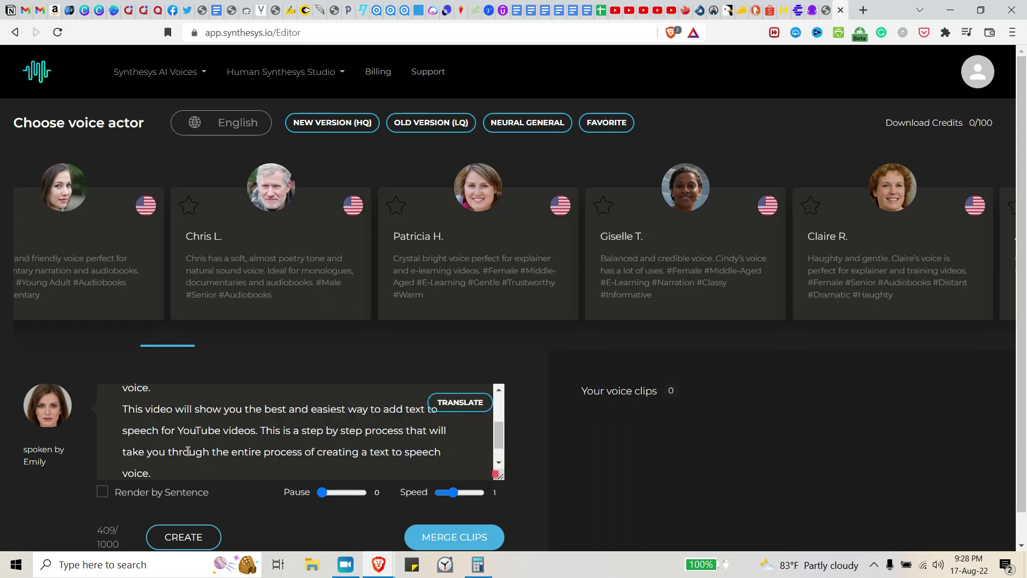
{"action": "key", "text": "ctrl+v"}
{"action": "type", "text": "This video will show you the best and easiest way to add text to speech for YouTube videos. This is a step by step process that will take you through the entire process of creating a text to speech voice."}
{"action": "type", "text": "This video will show you the best and easiest way to add text to speech for YouTube videos. This is a step by step process that will take you through the entire process of creating a text to speech voice."}
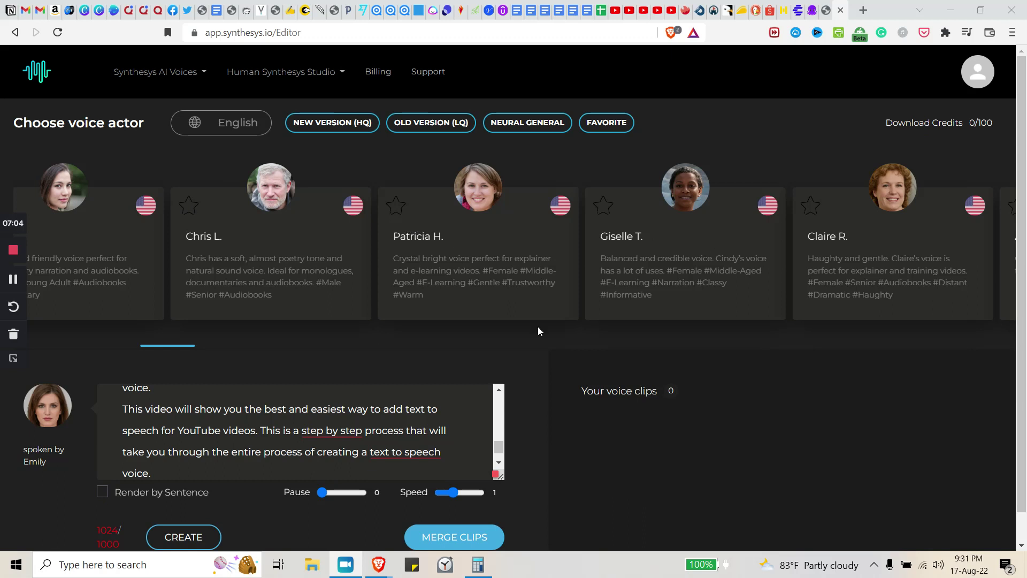
Preview Barry A.'s demo, then make Dan R. the speaker, dropping the limit to 500 characters
{"action": "left_click_drag", "start_coordinate": [446, 257], "coordinate": [822, 249]}
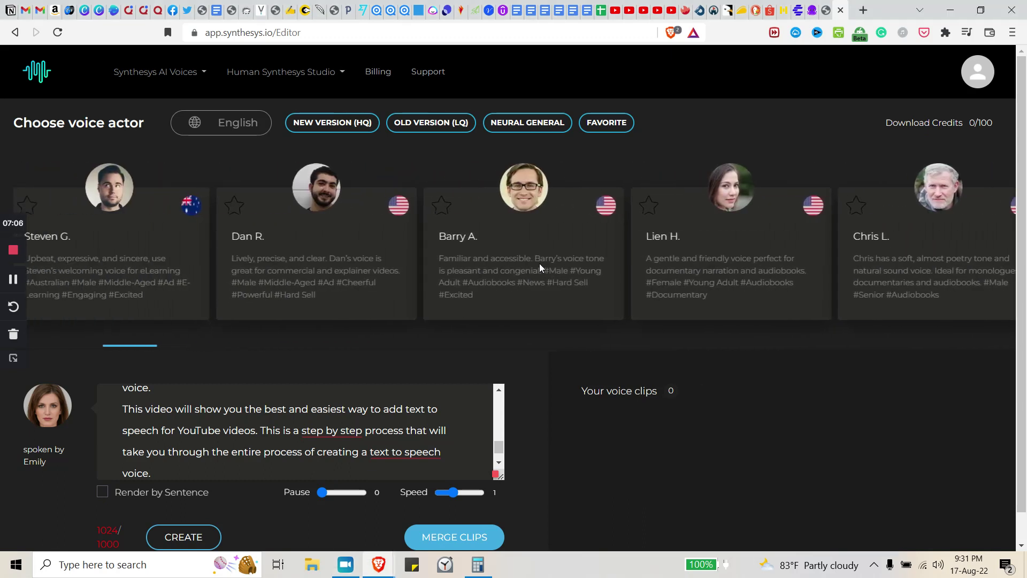
{"action": "left_click", "coordinate": [578, 192]}
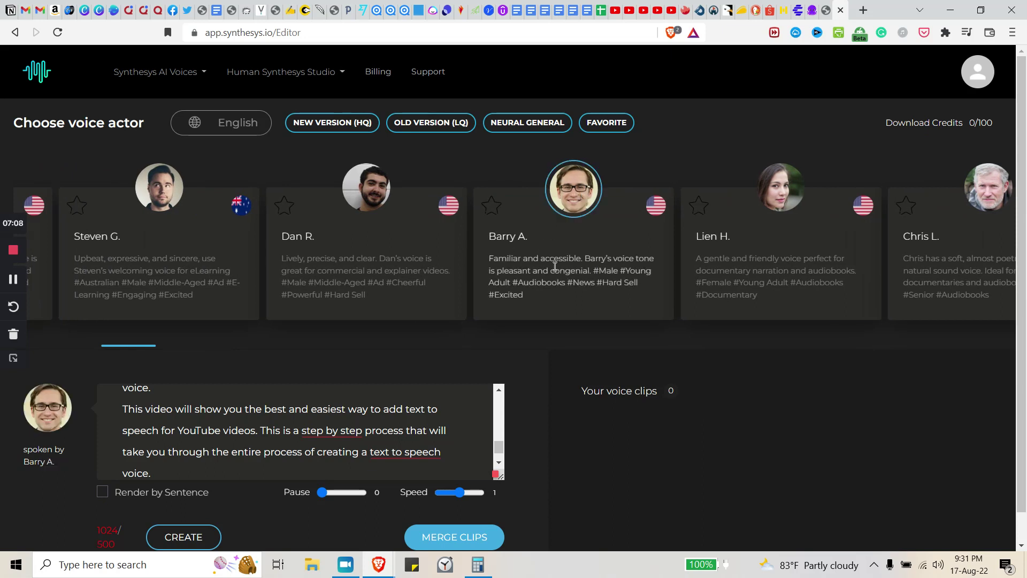
{"action": "left_click", "coordinate": [602, 452]}
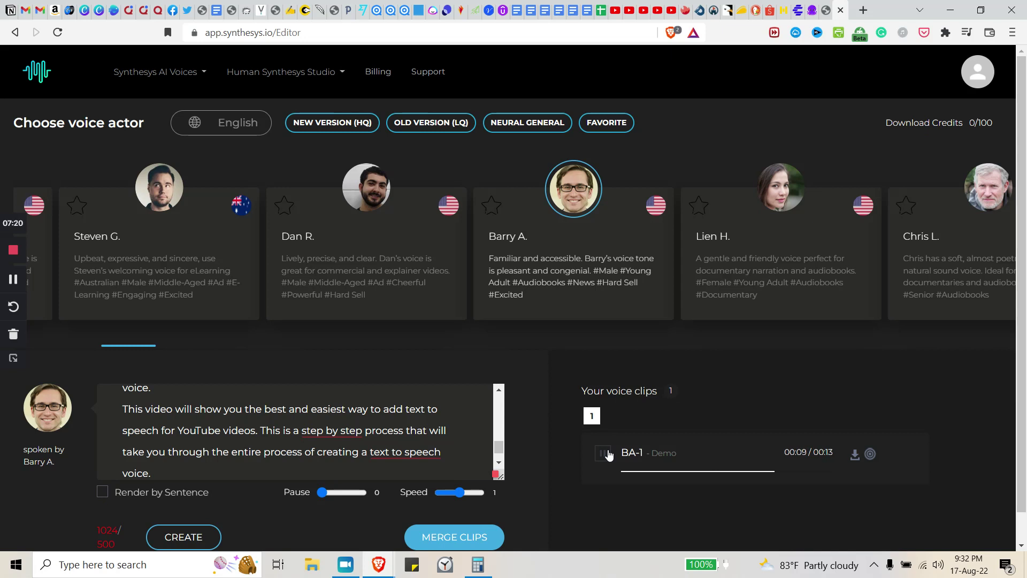
{"action": "left_click", "coordinate": [364, 286]}
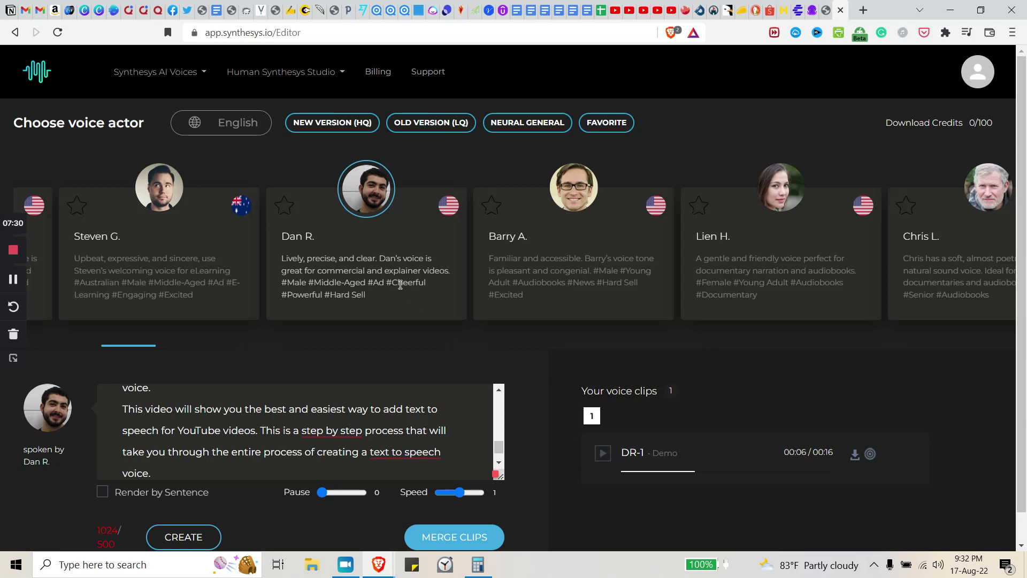
{"action": "left_click_drag", "start_coordinate": [401, 284], "coordinate": [625, 259]}
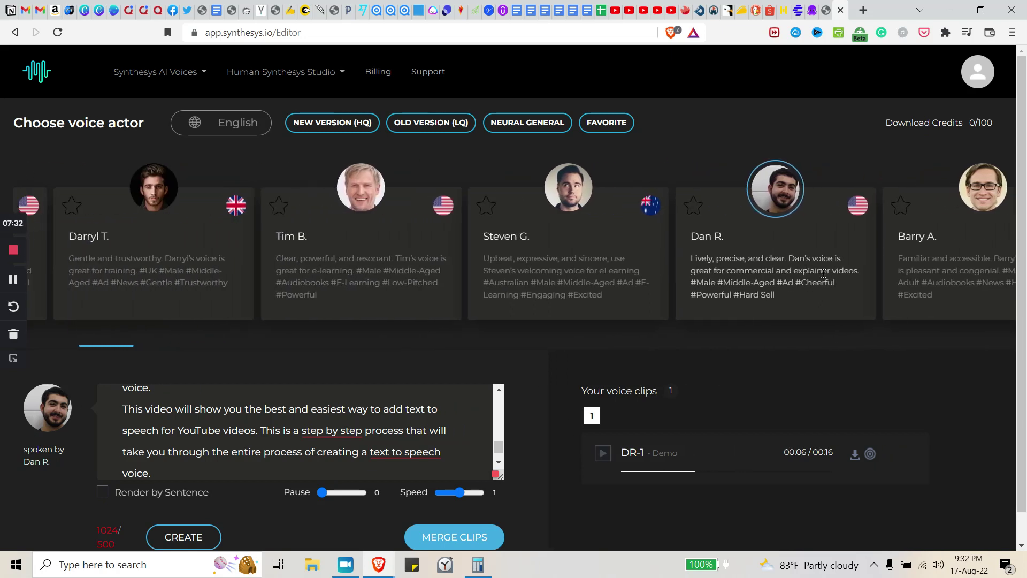
{"action": "left_click_drag", "start_coordinate": [429, 277], "coordinate": [1003, 270]}
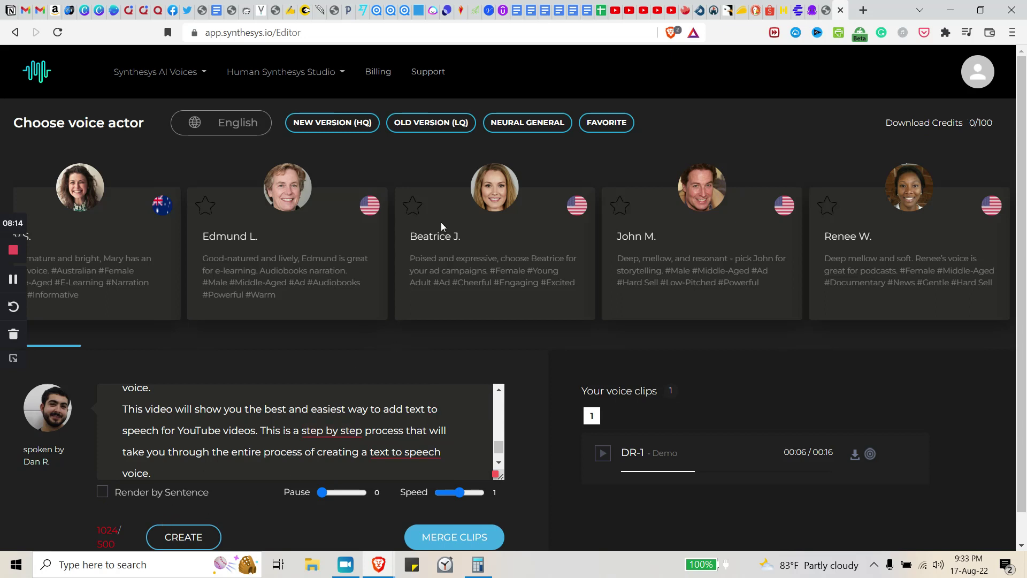
{"action": "left_click_drag", "start_coordinate": [428, 228], "coordinate": [859, 207]}
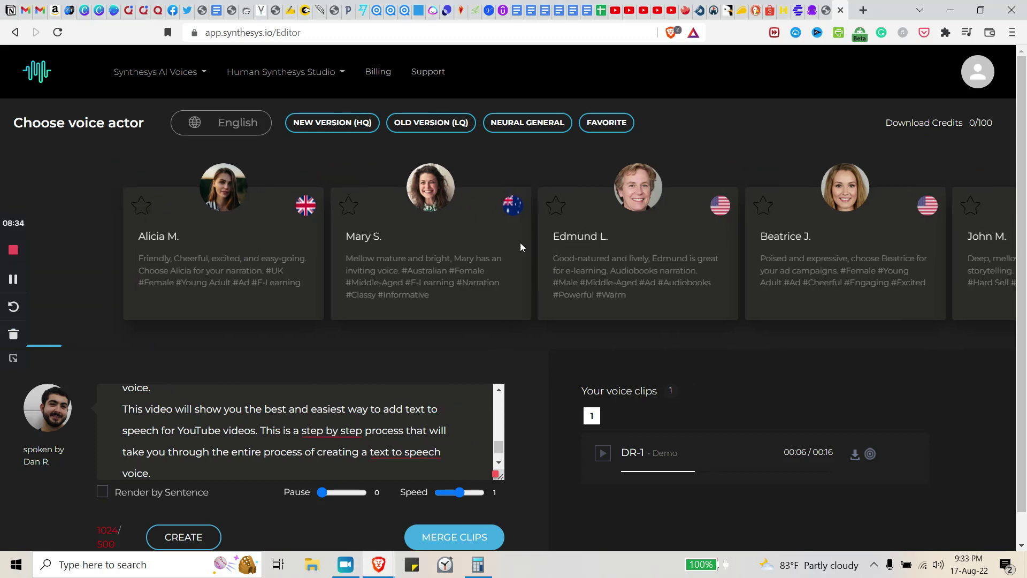
Try Alicia M. and then John M. as the speaking voice
{"action": "left_click", "coordinate": [149, 244]}
{"action": "left_click_drag", "start_coordinate": [572, 239], "coordinate": [415, 242]}
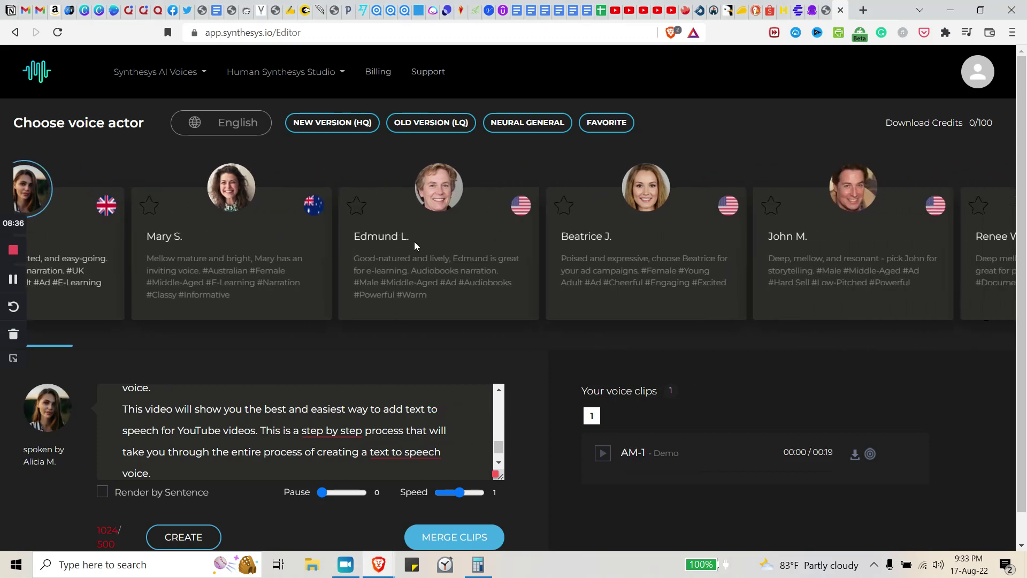
{"action": "left_click", "coordinate": [635, 244]}
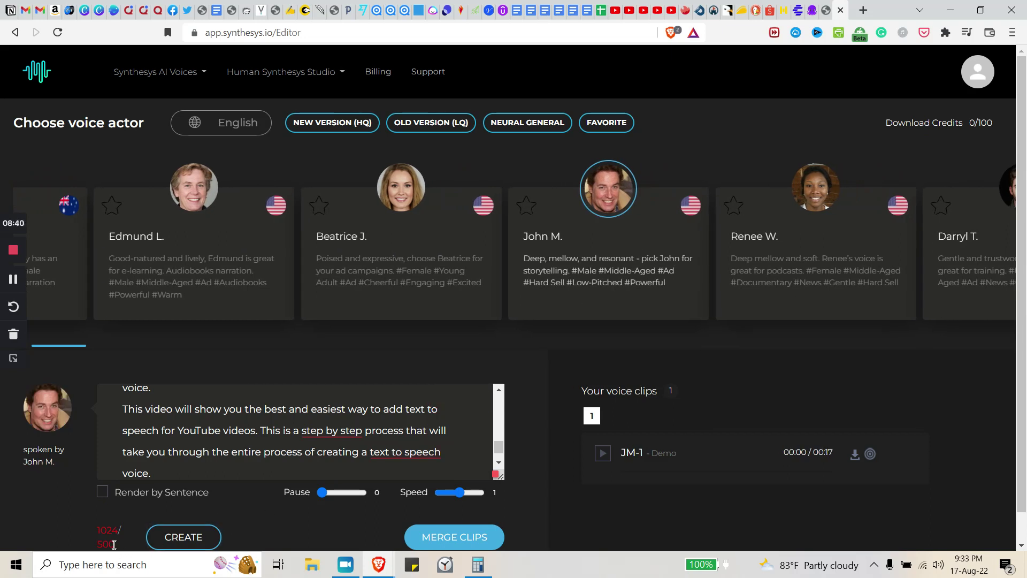
{"action": "scroll", "coordinate": [240, 514], "scroll_direction": "down", "scroll_amount": 2}
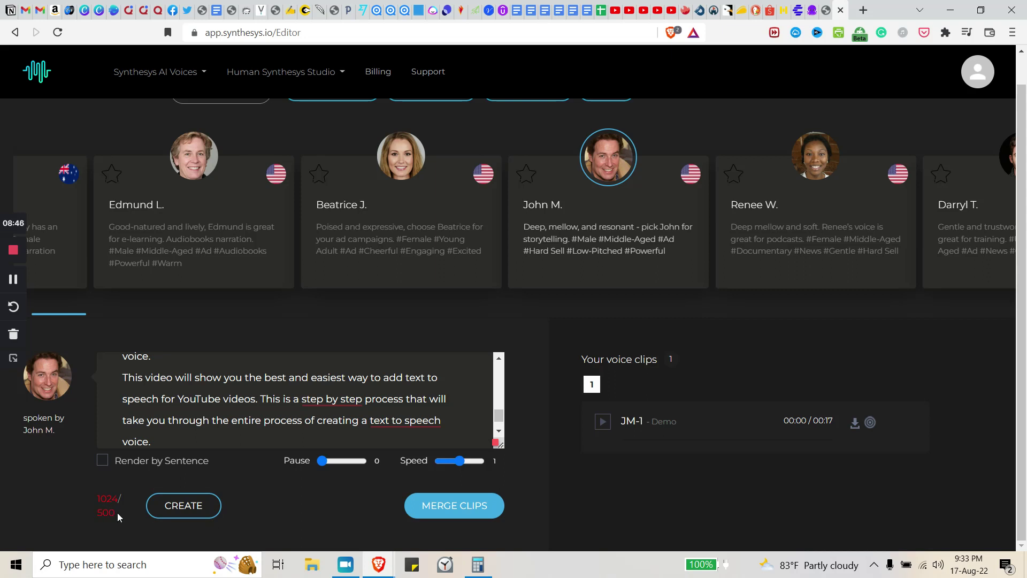
{"action": "left_click_drag", "start_coordinate": [659, 204], "coordinate": [529, 211]}
Try Renee W., Darryl T. and Giselle T. as the speaking voice in turn
{"action": "left_click", "coordinate": [628, 207]}
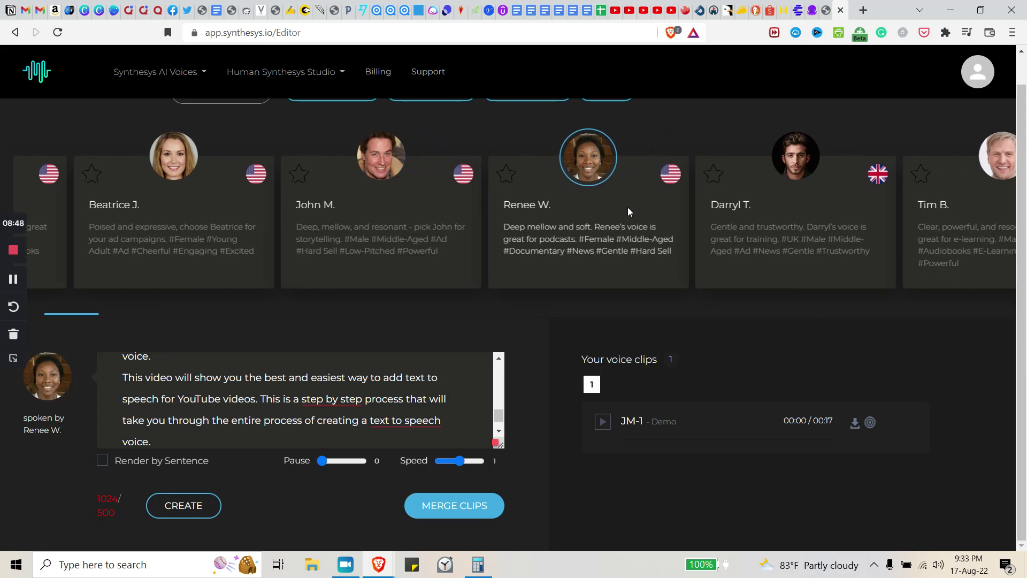
{"action": "left_click", "coordinate": [775, 211]}
{"action": "left_click_drag", "start_coordinate": [679, 221], "coordinate": [538, 230]}
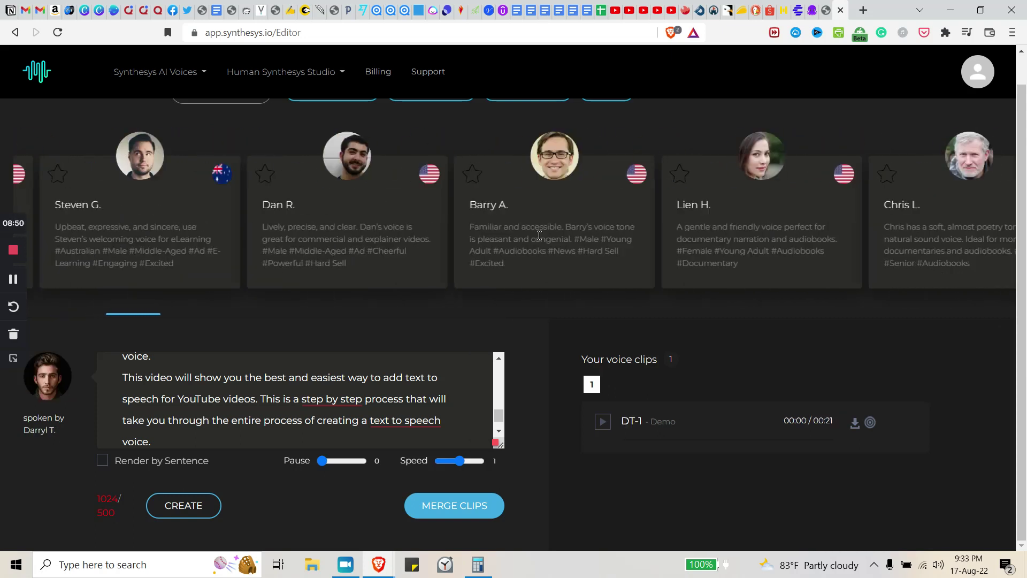
{"action": "left_click", "coordinate": [555, 234]}
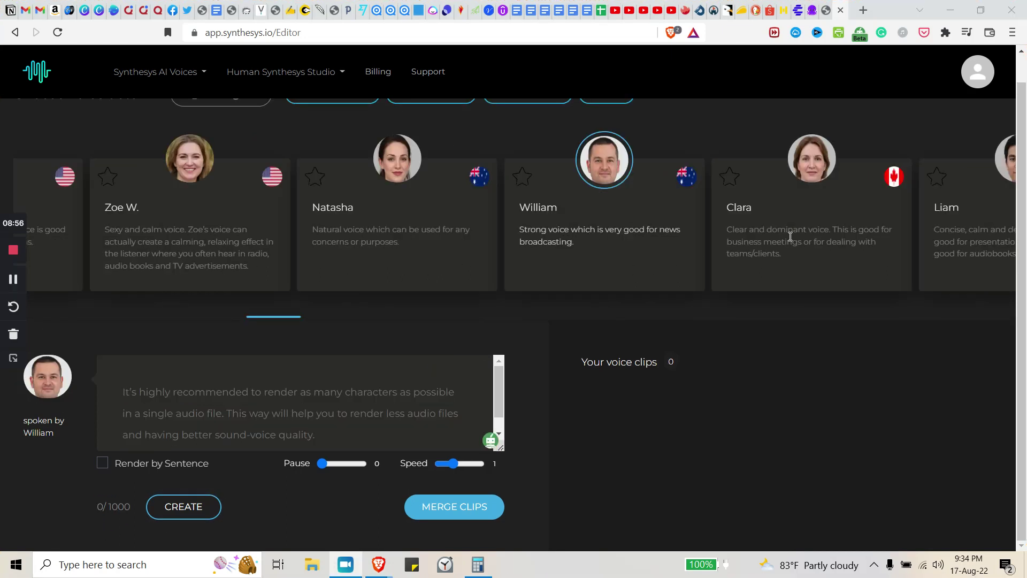
Preview the Clara and Natasha voice cards, then settle on Cleo I. as the speaking voice
{"action": "left_click", "coordinate": [809, 235]}
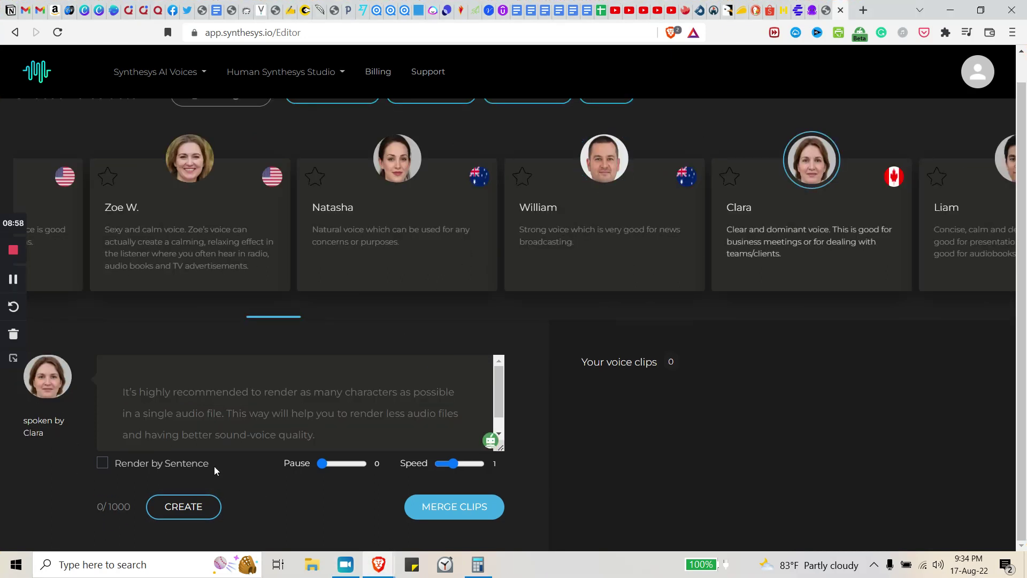
{"action": "left_click", "coordinate": [515, 252]}
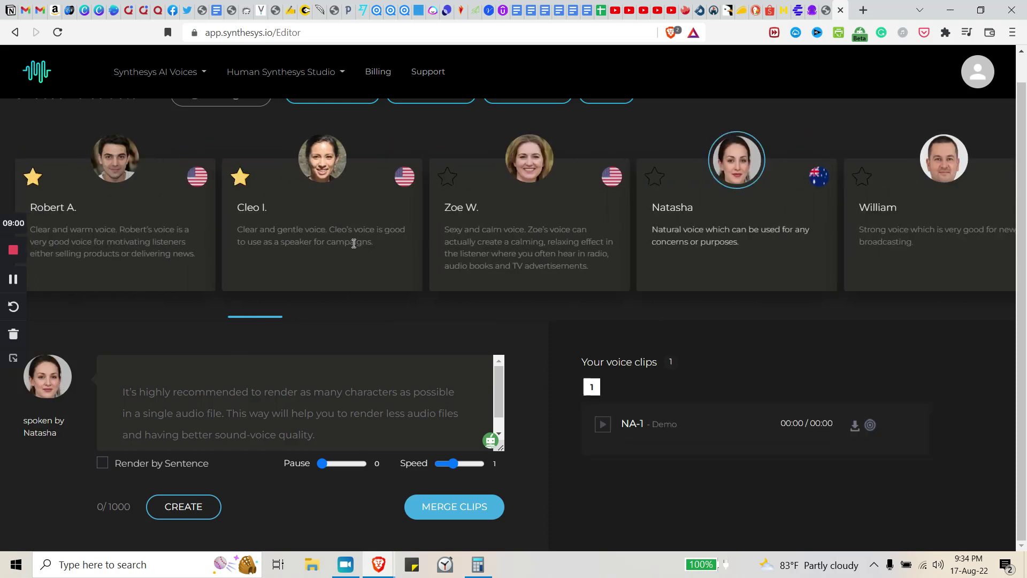
{"action": "left_click", "coordinate": [353, 243]}
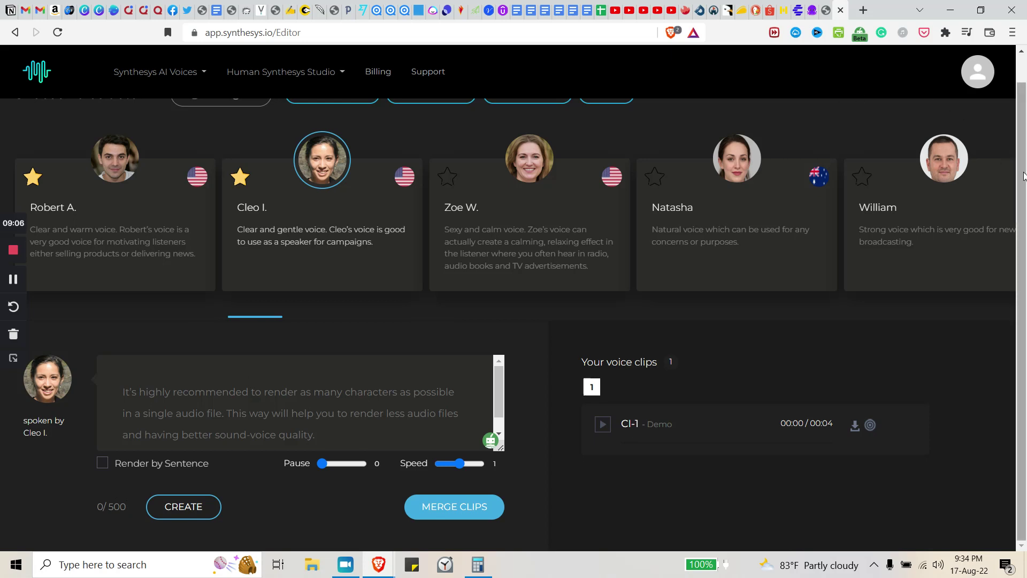
{"action": "scroll", "coordinate": [1007, 112], "scroll_direction": "up", "scroll_amount": 1}
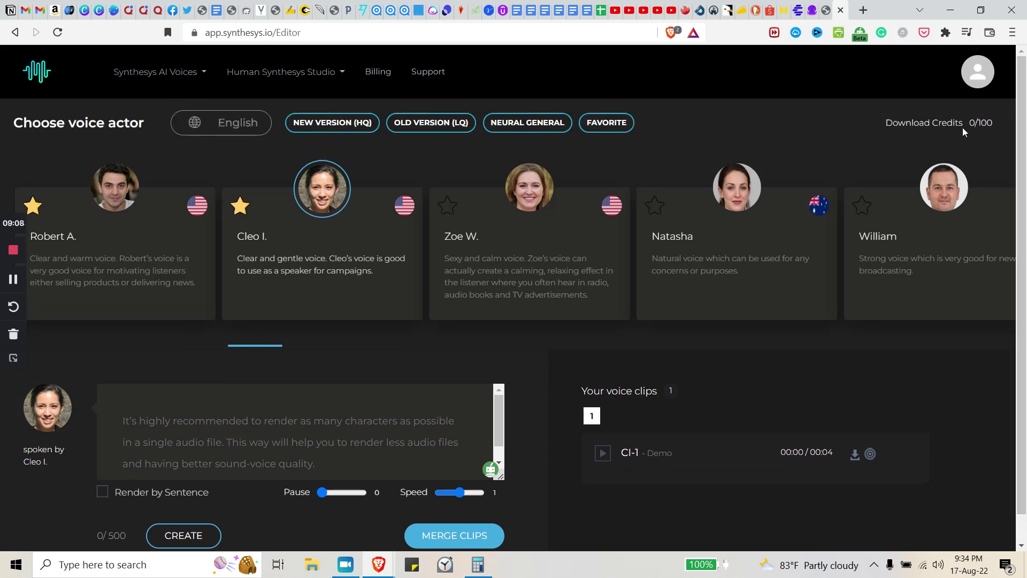